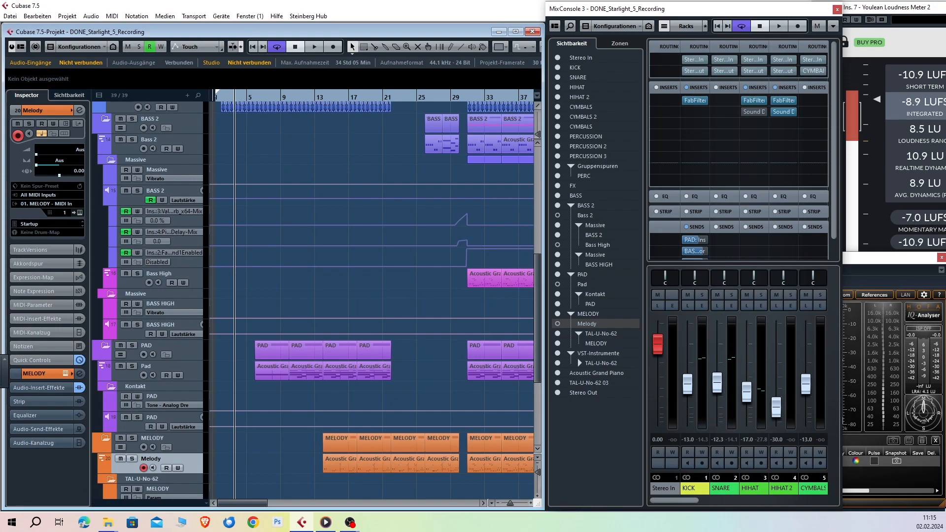
Step: Bring the IQ-Analyser window in front of the mixer and show the drum tracks at the start of the project's track list
{"action": "left_click", "coordinate": [665, 10]}
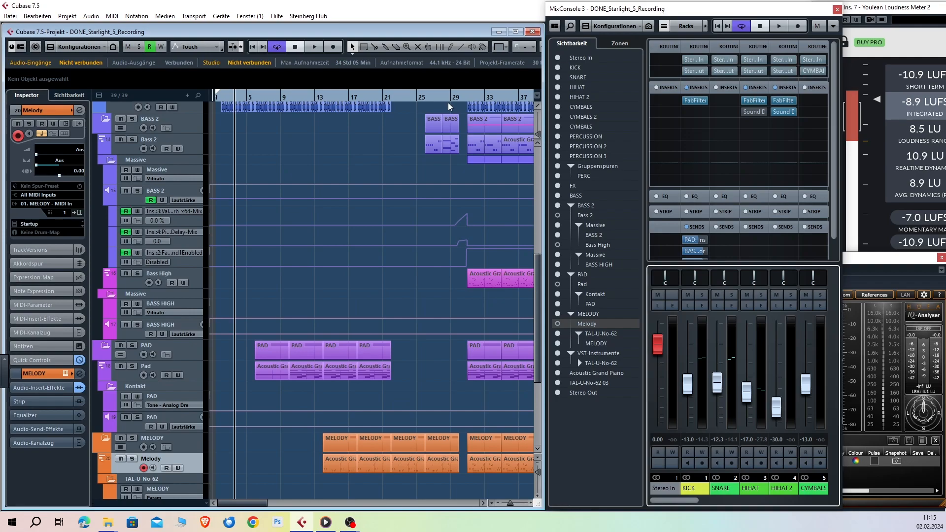
{"action": "left_click", "coordinate": [879, 279]}
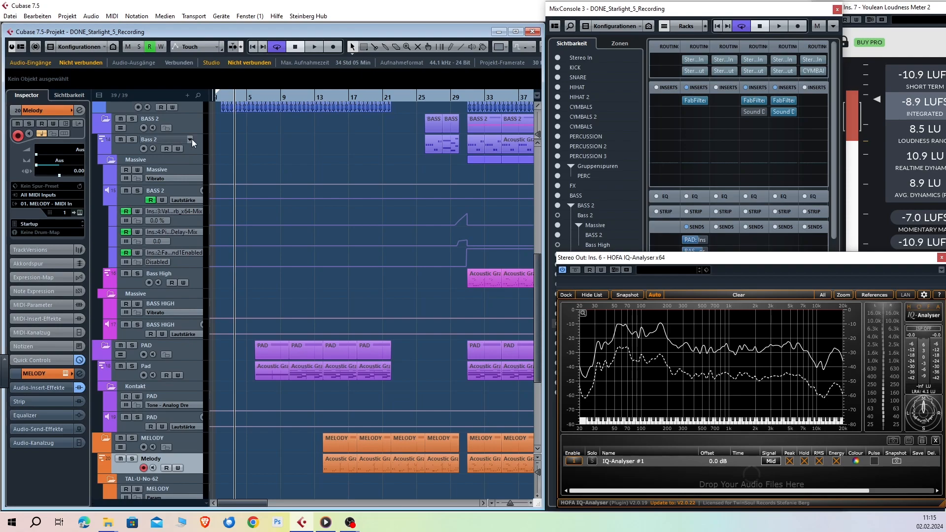
{"action": "scroll", "coordinate": [261, 220], "scroll_direction": "up", "scroll_amount": 10}
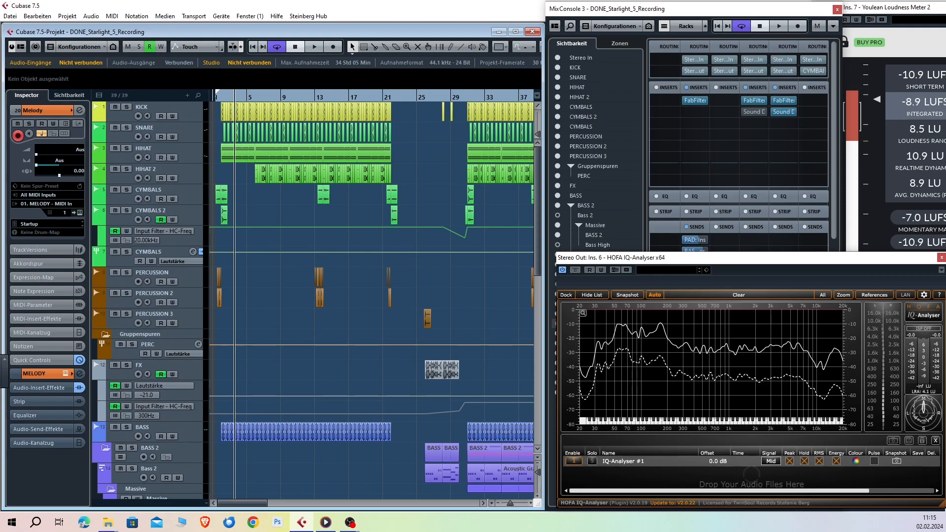
{"action": "key", "text": "alt+Tab"}
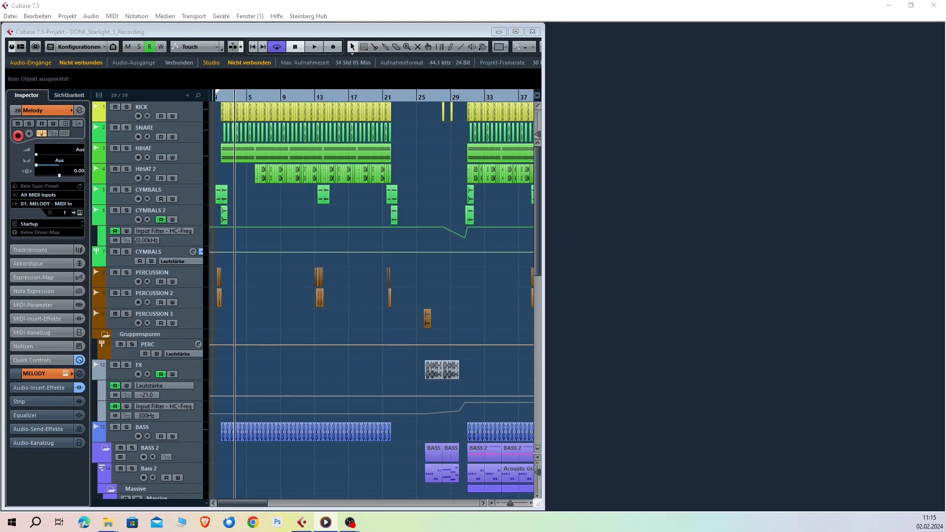
{"action": "left_click", "coordinate": [369, 31]}
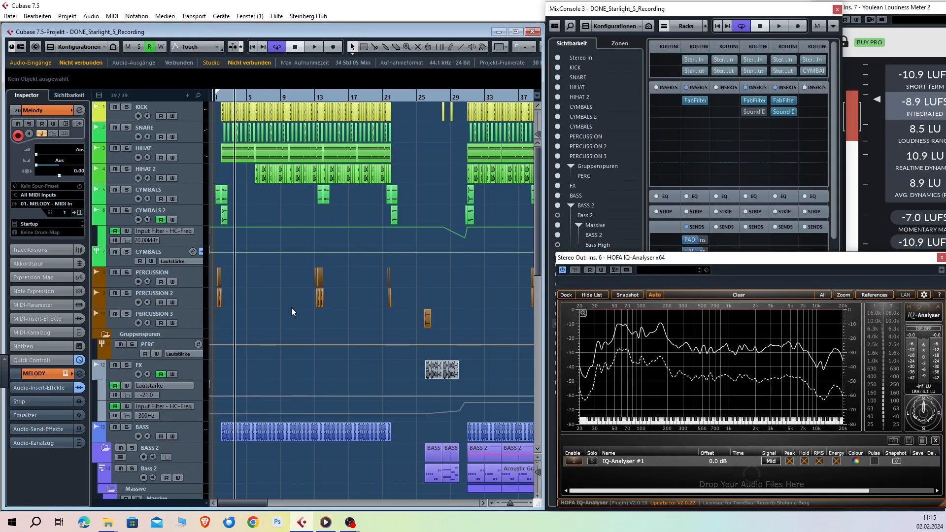
Step: Shift the Youlean Loudness Meter 2 window slightly further into view, with the mixer window back in front
{"action": "left_click", "coordinate": [692, 8]}
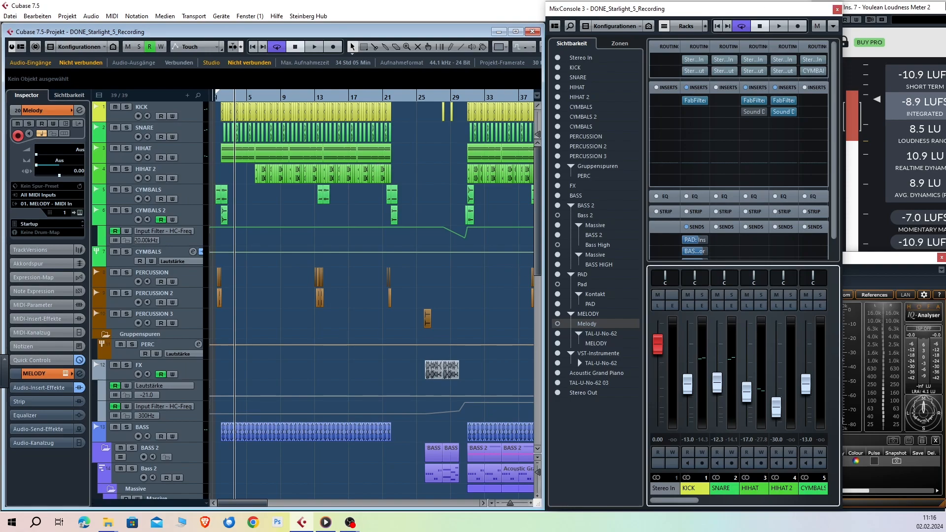
{"action": "left_click_drag", "start_coordinate": [882, 8], "coordinate": [870, 10]}
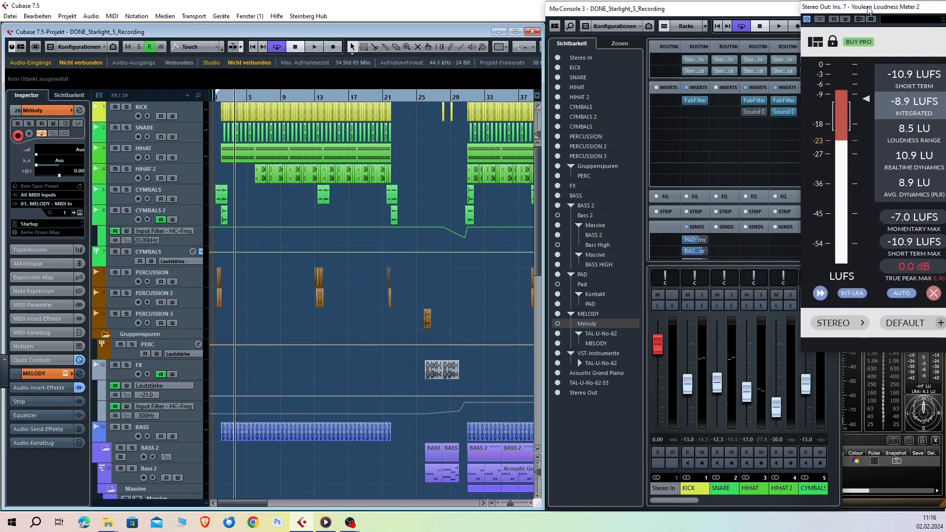
{"action": "left_click", "coordinate": [611, 179]}
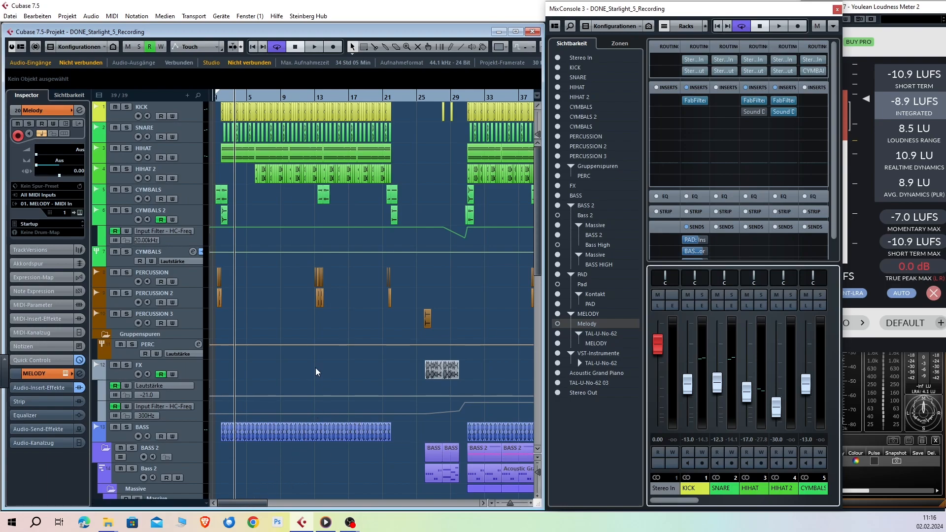
Step: Look over the project's tracks from KICK to TAL-U-No-62 03 and bring the IQ-Analyser window forward
{"action": "scroll", "coordinate": [315, 367], "scroll_direction": "down", "scroll_amount": 10}
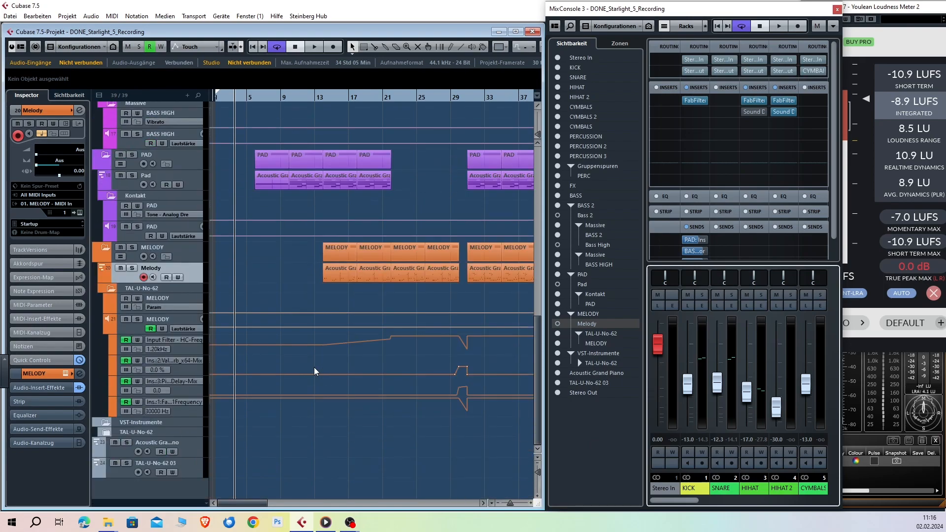
{"action": "scroll", "coordinate": [314, 368], "scroll_direction": "up", "scroll_amount": 10}
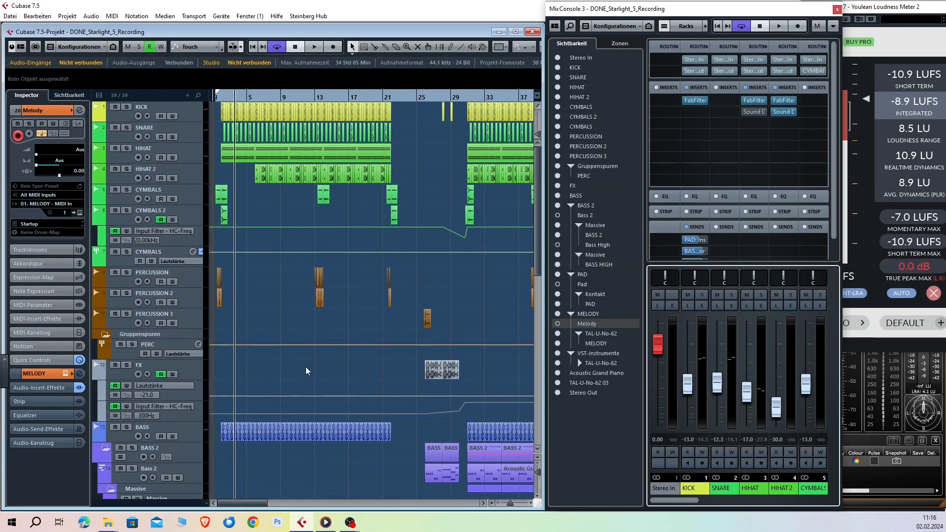
{"action": "left_click", "coordinate": [882, 487]}
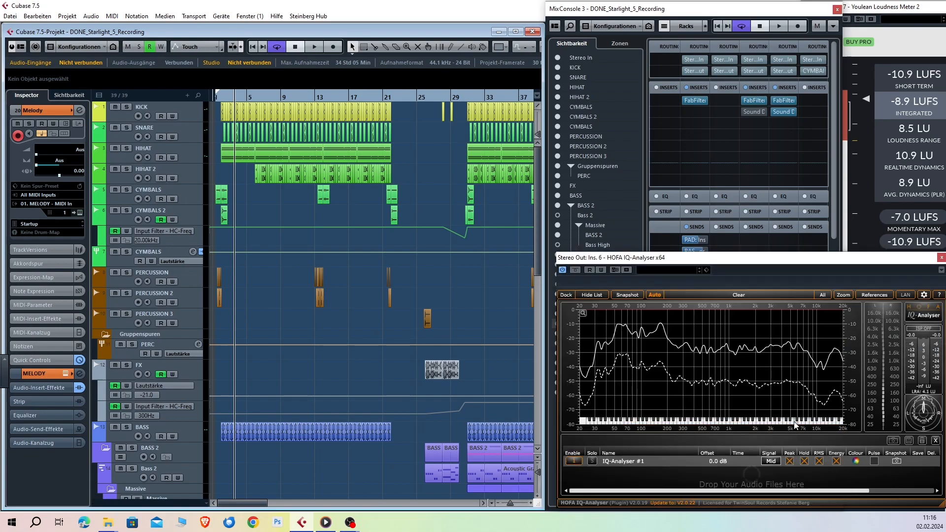
Step: Examine the mixer channels and their insert effects from Stereo In through to Stereo Out
{"action": "left_click", "coordinate": [681, 10]}
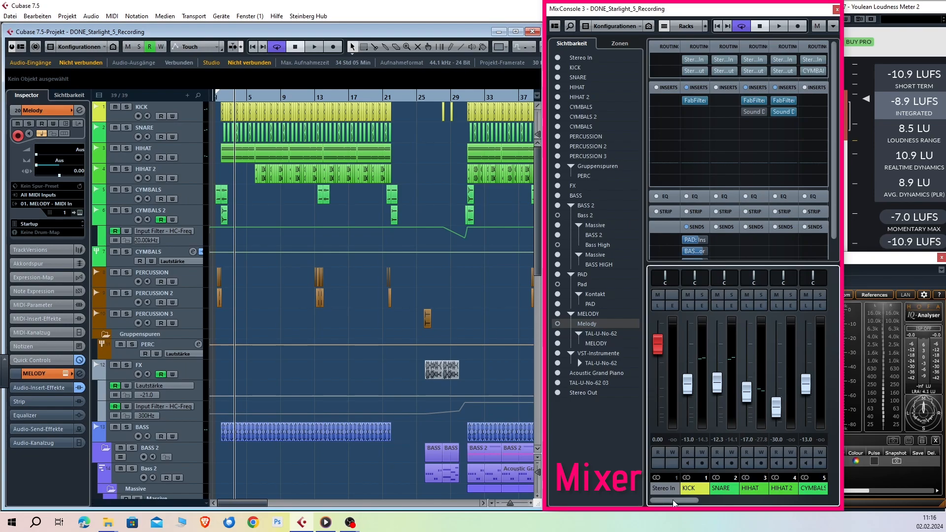
{"action": "left_click_drag", "start_coordinate": [679, 498], "coordinate": [735, 501]}
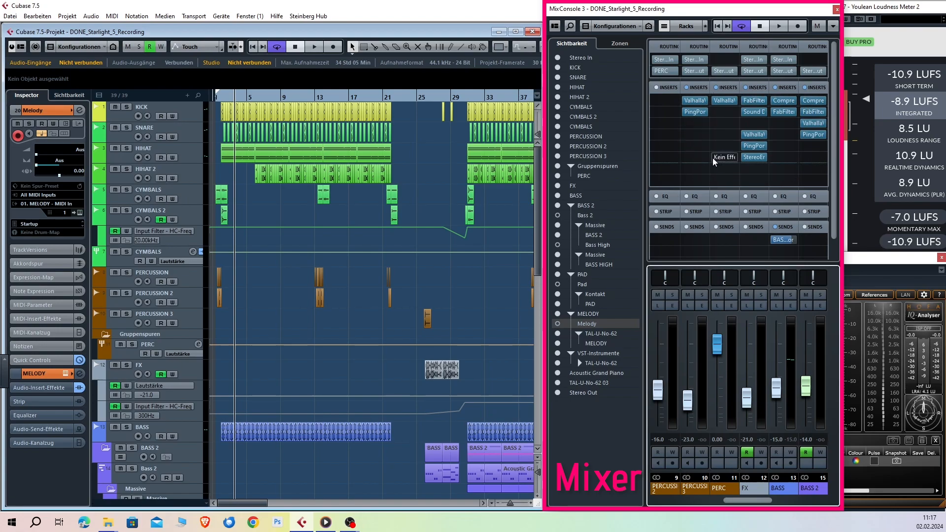
{"action": "left_click_drag", "start_coordinate": [746, 499], "coordinate": [772, 503]}
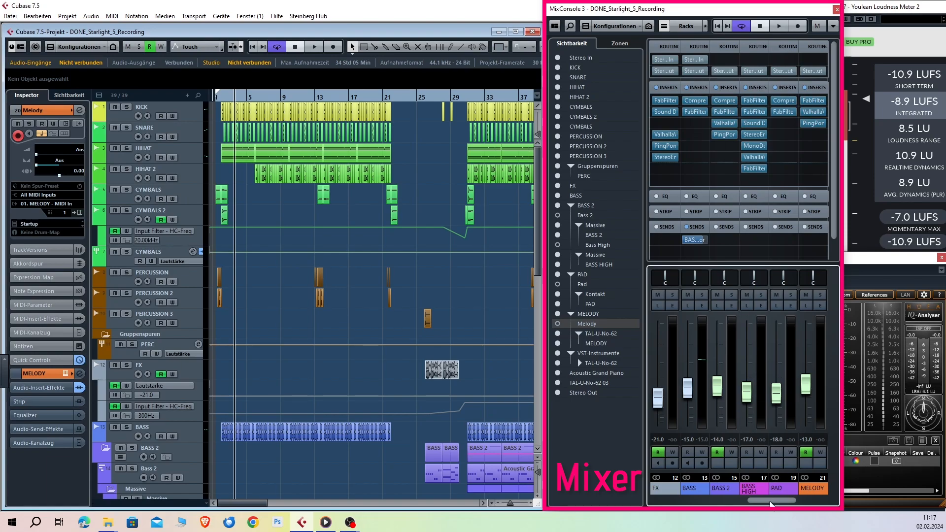
{"action": "left_click_drag", "start_coordinate": [772, 499], "coordinate": [803, 497]}
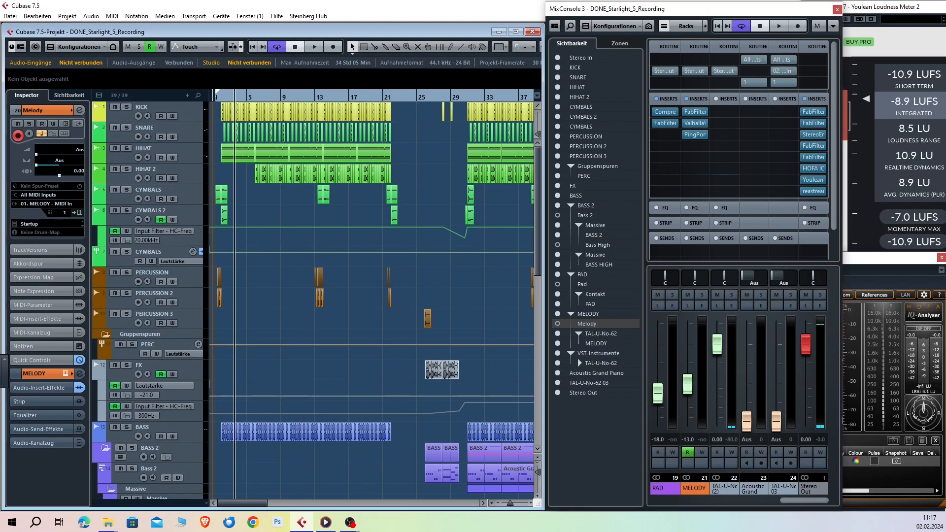
Step: View the FabFilter Pro-MB and Pro-Q 3 inserts of the Stereo Out channel and close both plug-in windows
{"action": "left_click_drag", "start_coordinate": [1, 146], "coordinate": [339, 131]}
{"action": "left_click_drag", "start_coordinate": [0, 211], "coordinate": [677, 148]}
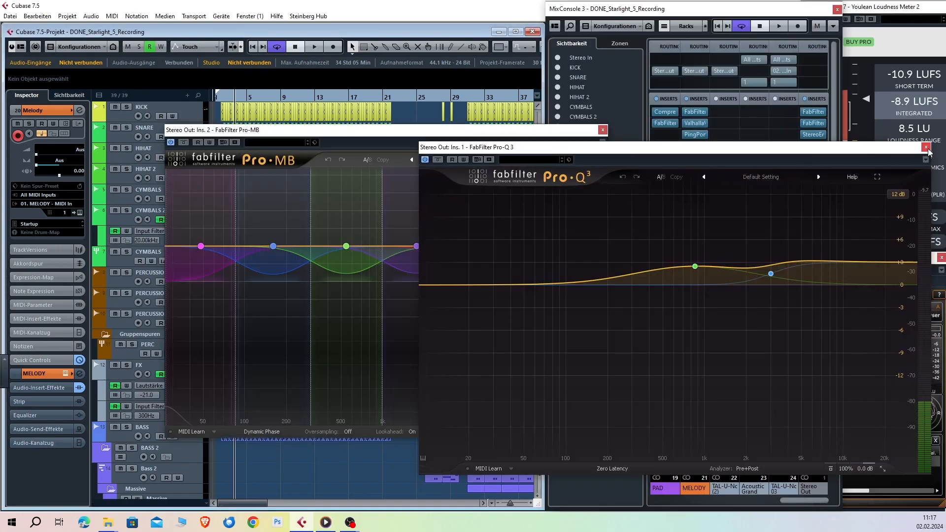
{"action": "left_click", "coordinate": [926, 149]}
{"action": "left_click", "coordinate": [603, 130]}
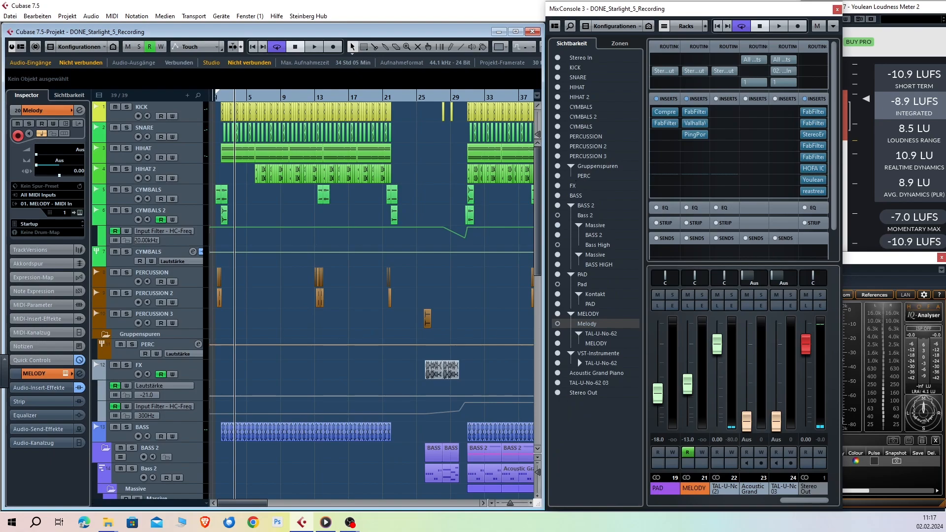
Step: Look through the stems in the arrangement and play the song from its beginning
{"action": "left_click_drag", "start_coordinate": [663, 307], "coordinate": [614, 252]}
{"action": "left_click", "coordinate": [641, 251]}
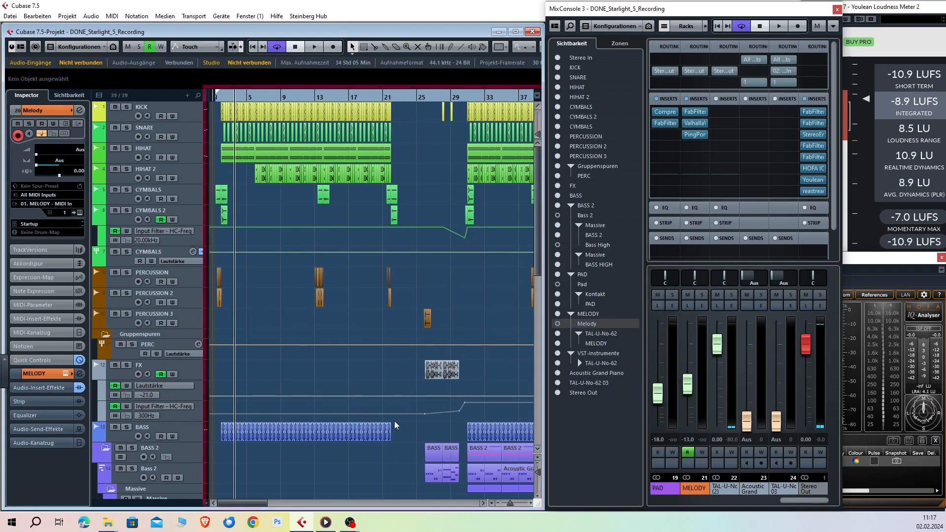
{"action": "scroll", "coordinate": [338, 295], "scroll_direction": "down", "scroll_amount": 10}
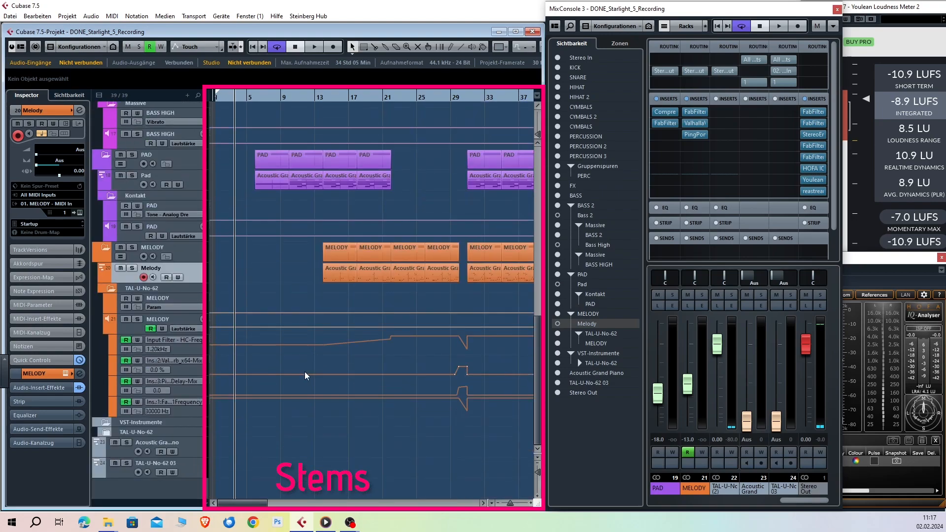
{"action": "scroll", "coordinate": [354, 407], "scroll_direction": "up", "scroll_amount": 10}
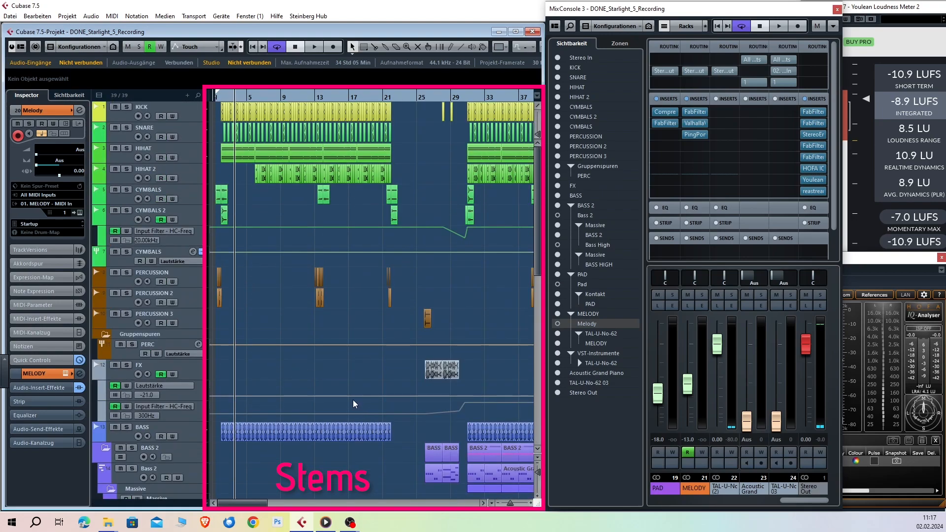
{"action": "left_click_drag", "start_coordinate": [219, 96], "coordinate": [213, 93]}
{"action": "key", "text": "space"}
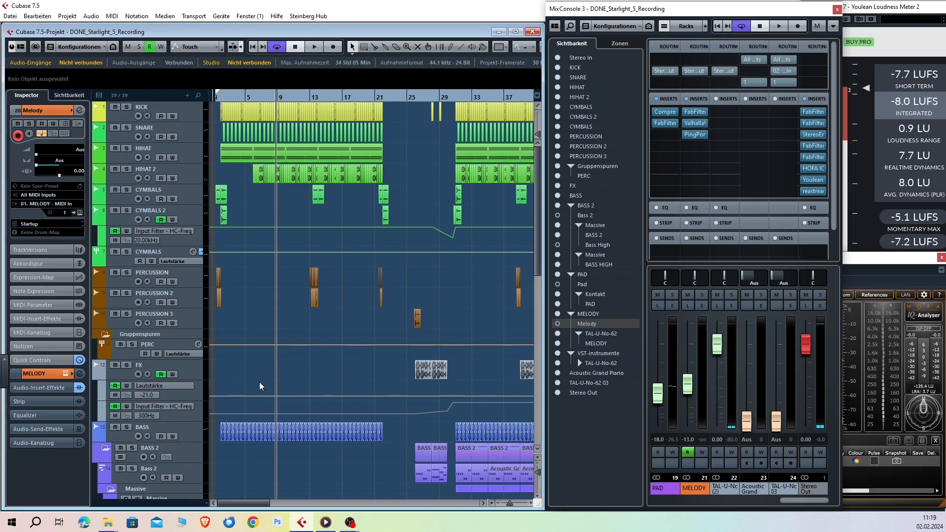
Step: Examine the arrangement's drum, FX, bass, pad and melody parts and their automation across the whole song
{"action": "scroll", "coordinate": [262, 409], "scroll_direction": "down", "scroll_amount": 5}
{"action": "scroll", "coordinate": [260, 416], "scroll_direction": "up", "scroll_amount": 5}
{"action": "scroll", "coordinate": [149, 309], "scroll_direction": "down", "scroll_amount": 5}
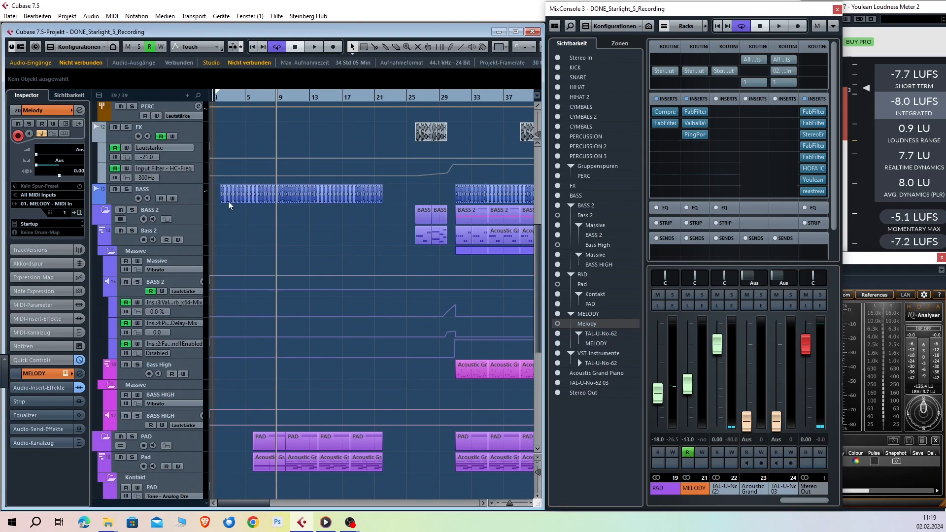
{"action": "scroll", "coordinate": [270, 316], "scroll_direction": "up", "scroll_amount": 5}
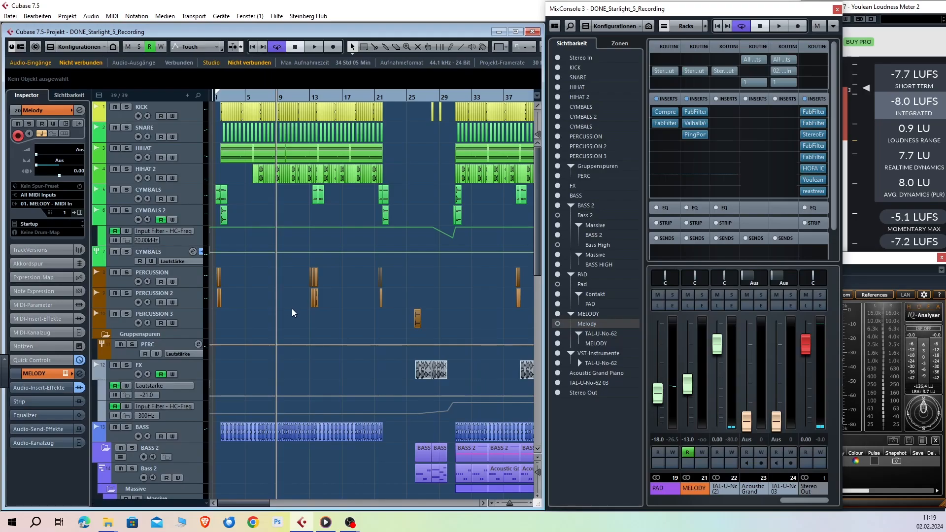
{"action": "left_click_drag", "start_coordinate": [252, 506], "coordinate": [288, 507]}
{"action": "scroll", "coordinate": [313, 451], "scroll_direction": "down", "scroll_amount": 4}
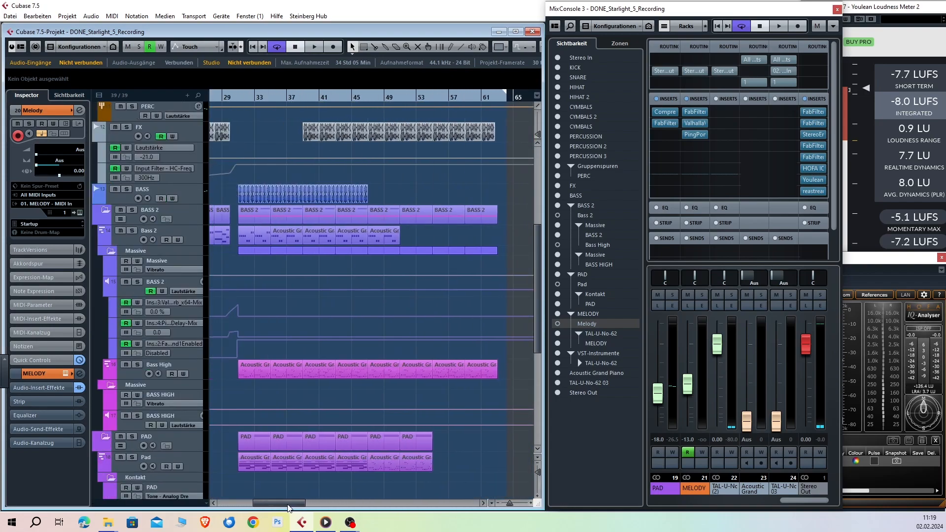
{"action": "scroll", "coordinate": [242, 365], "scroll_direction": "down", "scroll_amount": 4}
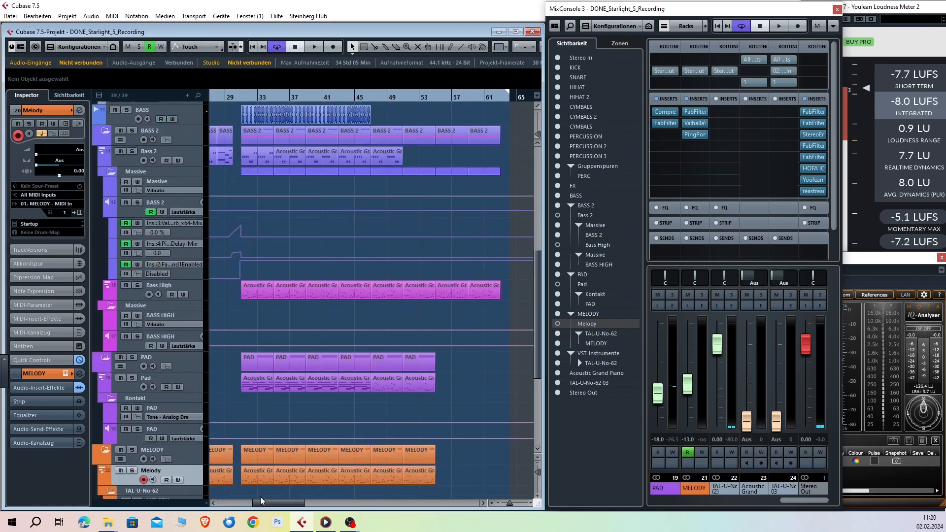
{"action": "scroll", "coordinate": [270, 492], "scroll_direction": "down", "scroll_amount": 4}
{"action": "left_click_drag", "start_coordinate": [271, 502], "coordinate": [251, 502]}
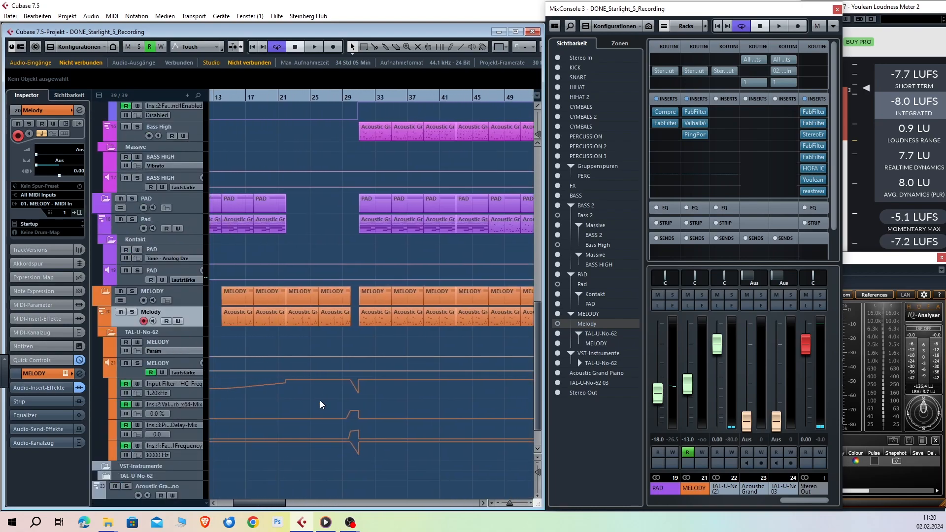
Step: Solo the Melody track and play its part from bar 31, stopping after a few bars
{"action": "left_click", "coordinate": [373, 321]}
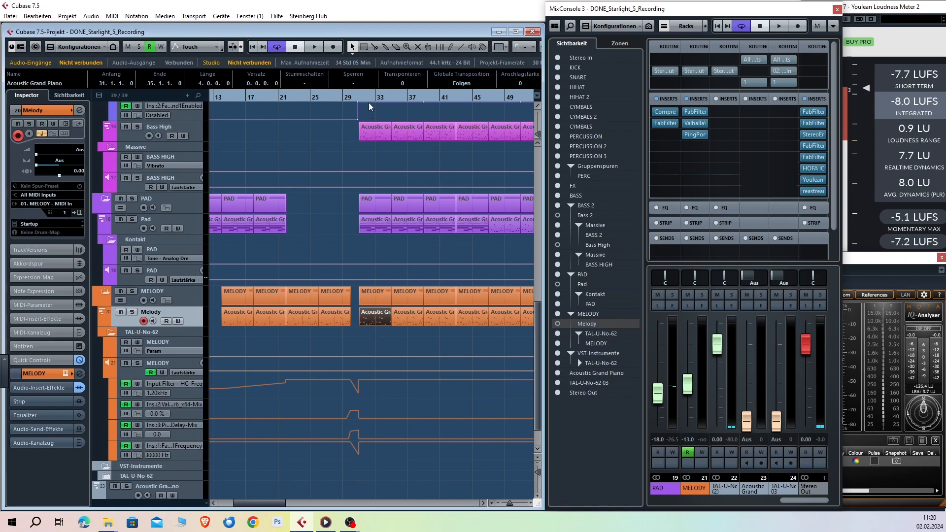
{"action": "left_click", "coordinate": [357, 97]}
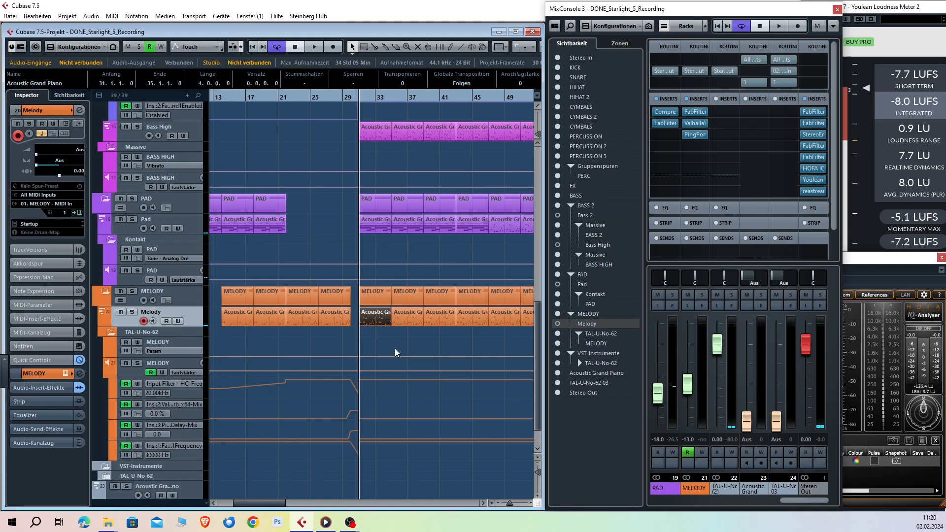
{"action": "left_click", "coordinate": [131, 312]}
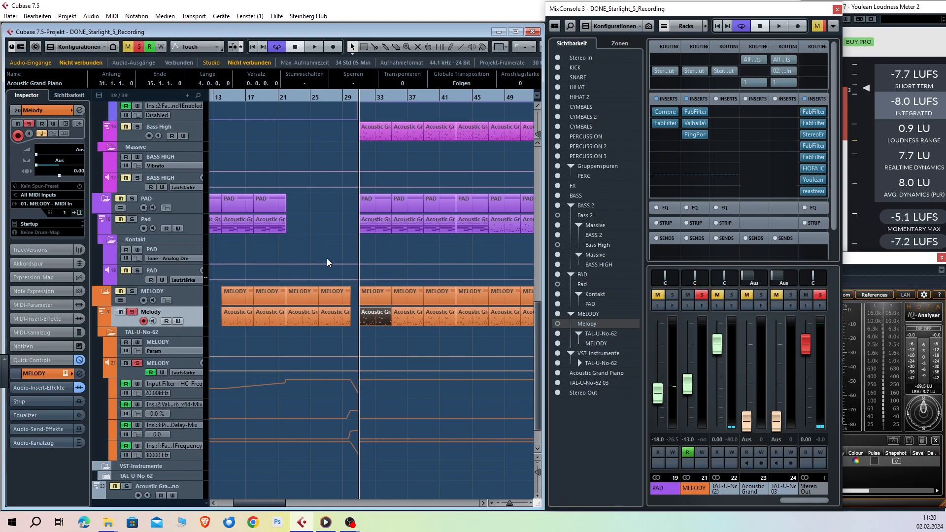
{"action": "key", "text": "space"}
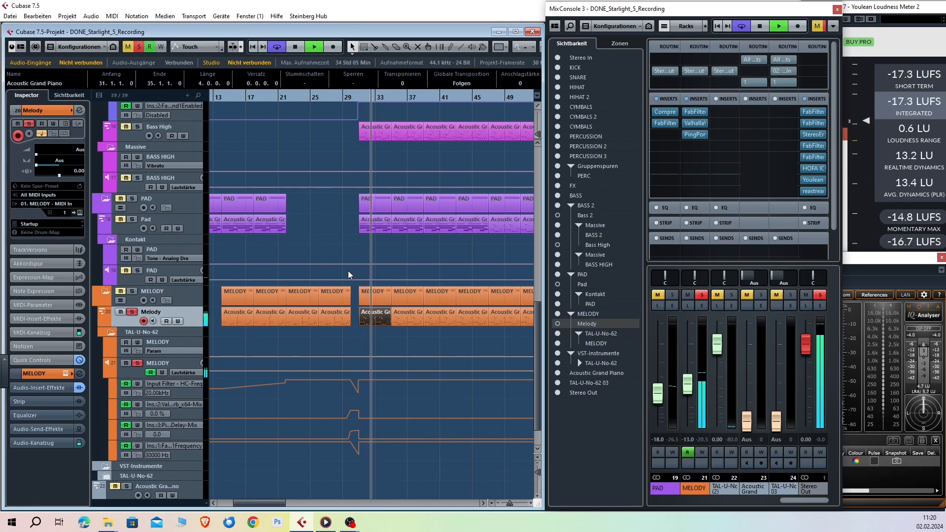
{"action": "key", "text": "space"}
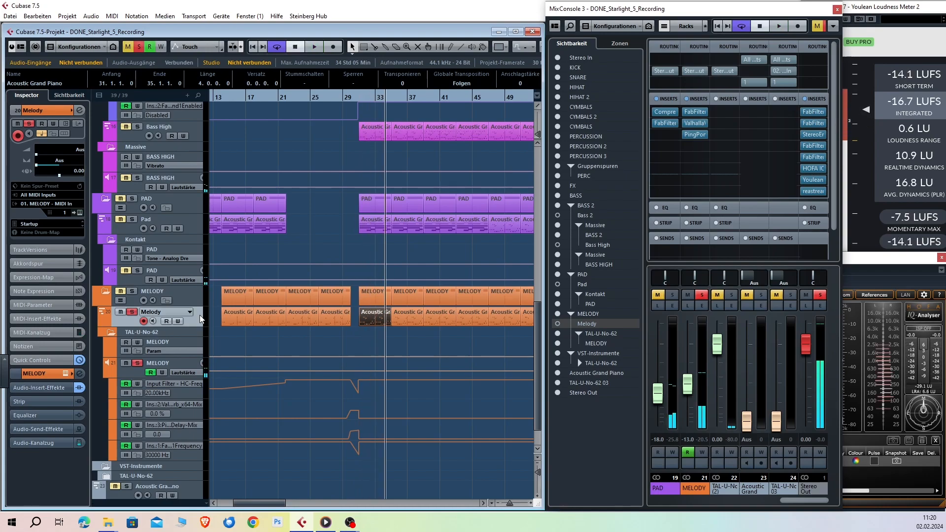
Step: View the Melody part at bar 31 in the Key Editor, select its first C#3 note, play it back and close the editor
{"action": "double_click", "coordinate": [369, 318]}
{"action": "scroll", "coordinate": [537, 164], "scroll_direction": "down", "scroll_amount": 2}
{"action": "scroll", "coordinate": [537, 165], "scroll_direction": "down", "scroll_amount": 1}
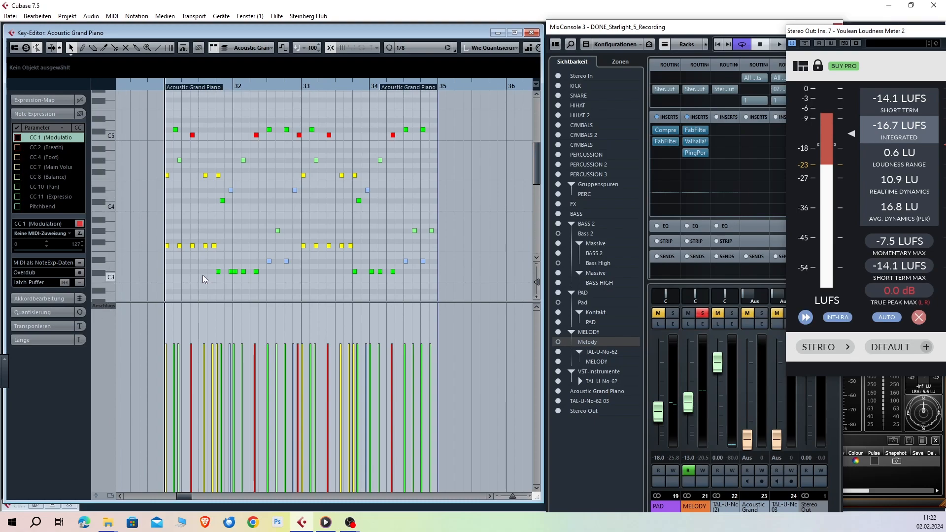
{"action": "left_click", "coordinate": [218, 271]}
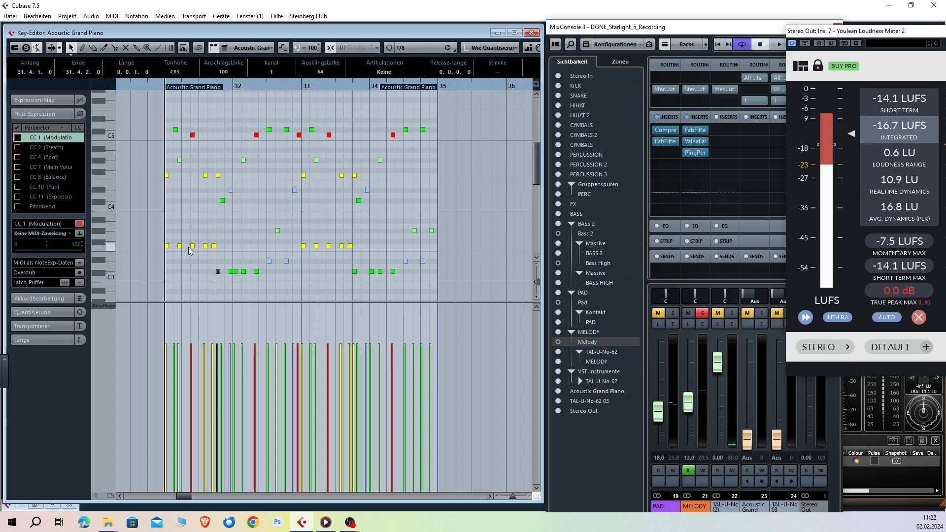
{"action": "key", "text": "space"}
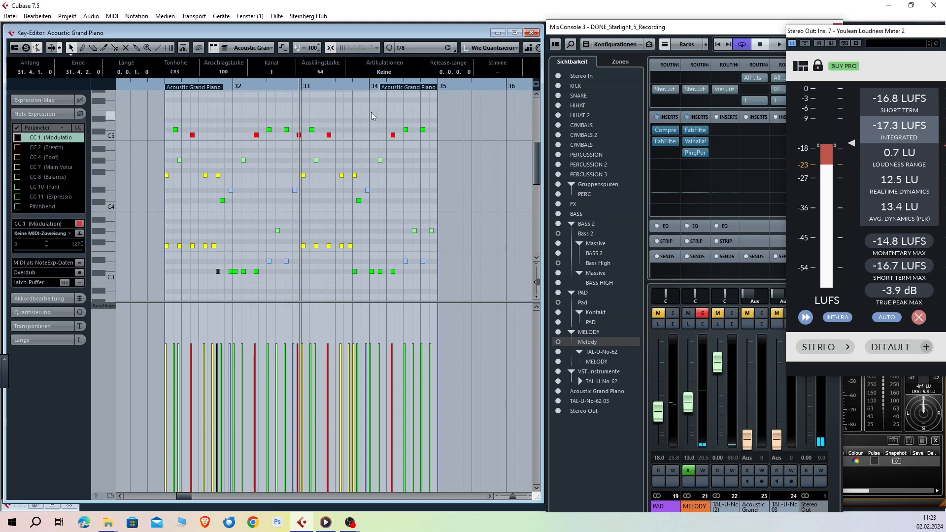
{"action": "left_click", "coordinate": [531, 33]}
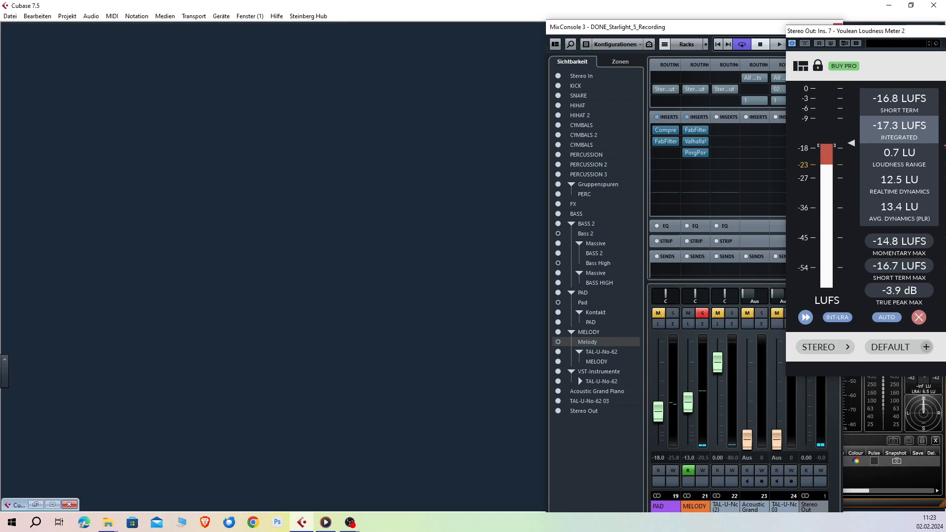
Step: Restore the project window and view the Melody track's TAL-U-No-62 instrument, placing it over the arrangement
{"action": "left_click", "coordinate": [52, 505]}
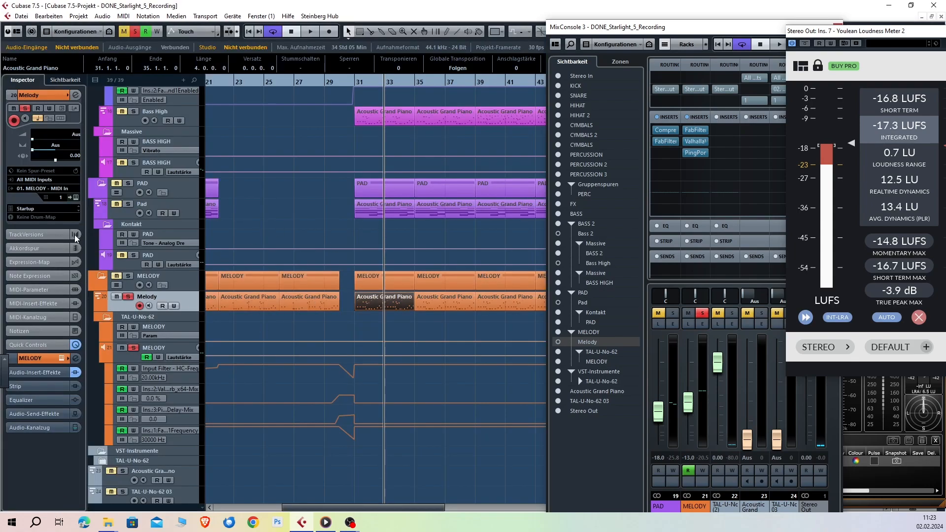
{"action": "left_click", "coordinate": [76, 197]}
{"action": "left_click_drag", "start_coordinate": [72, 167], "coordinate": [575, 237]}
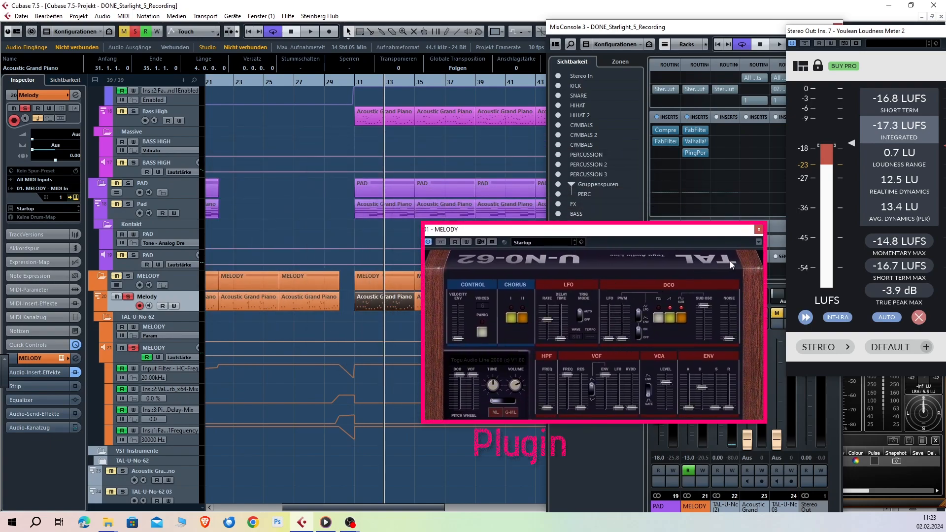
{"action": "left_click_drag", "start_coordinate": [599, 234], "coordinate": [583, 156]}
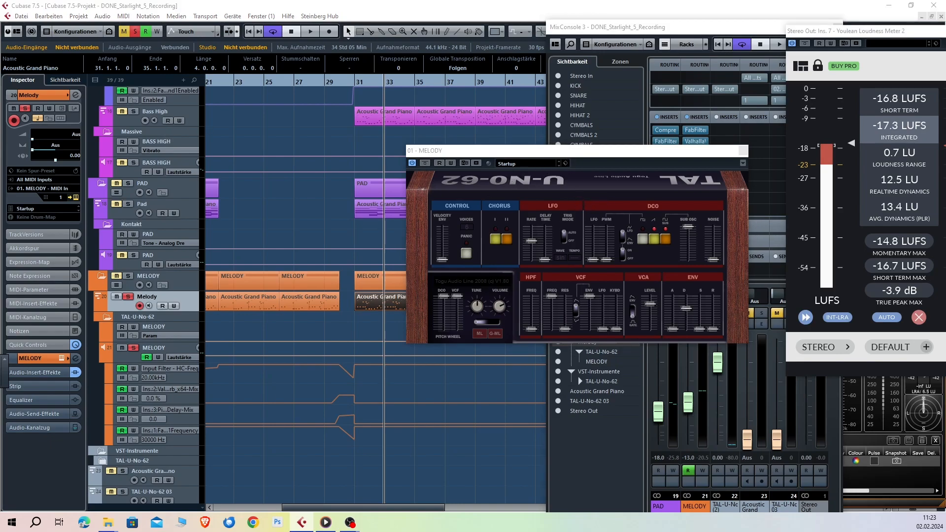
Step: Play the soloed melody from bar 31 and switch the synth's Chorus I on and off twice to compare the sound
{"action": "left_click", "coordinate": [355, 83]}
{"action": "key", "text": "space"}
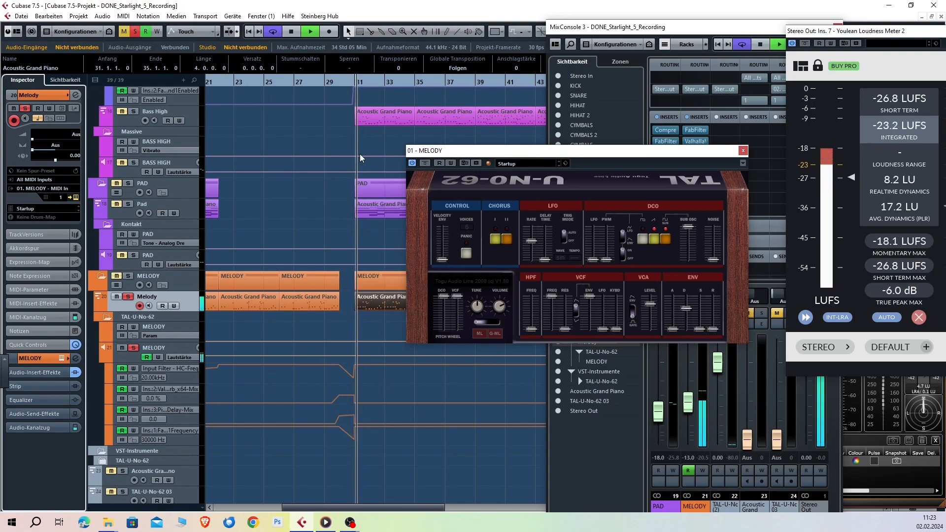
{"action": "left_click", "coordinate": [494, 239]}
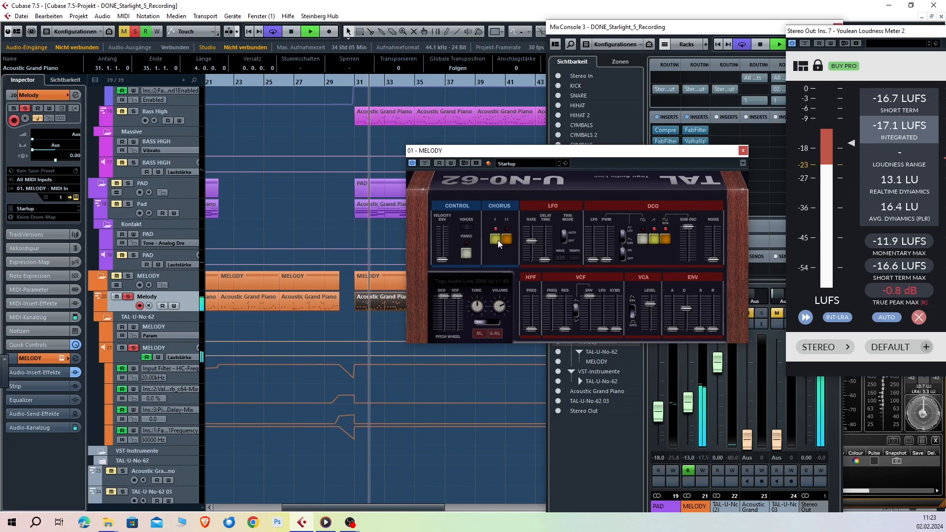
{"action": "left_click", "coordinate": [498, 238]}
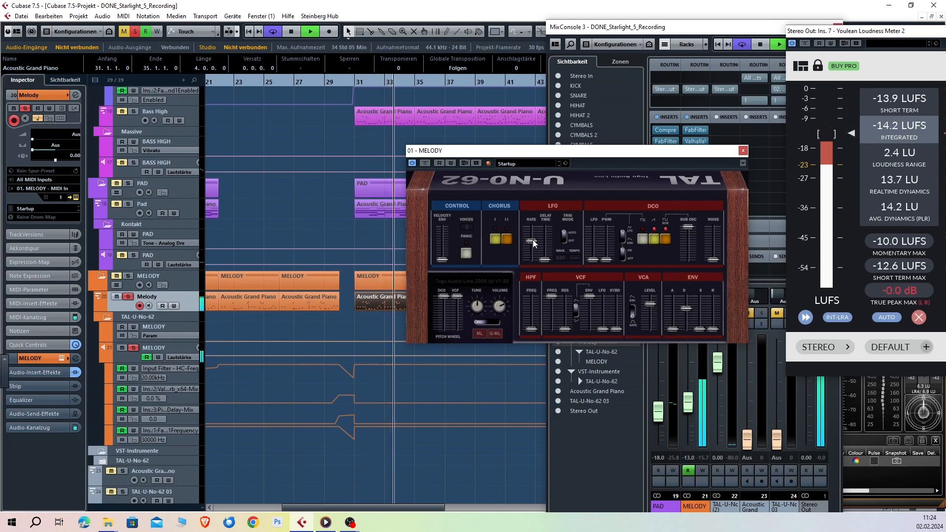
{"action": "left_click", "coordinate": [494, 240]}
{"action": "left_click", "coordinate": [494, 241]}
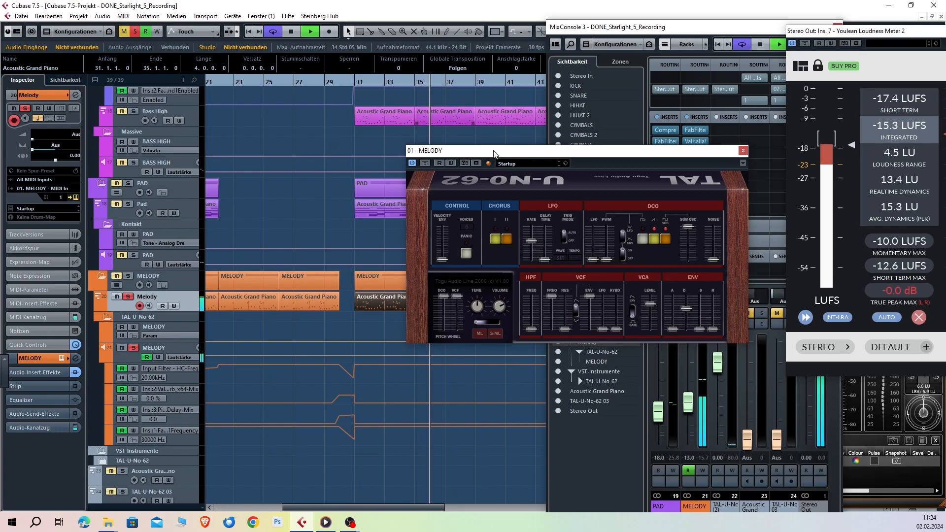
Step: Look through the synth's preset list while the melody plays, then close the list and stop playback
{"action": "left_click", "coordinate": [532, 165]}
{"action": "left_click", "coordinate": [532, 164]}
{"action": "left_click", "coordinate": [531, 164]}
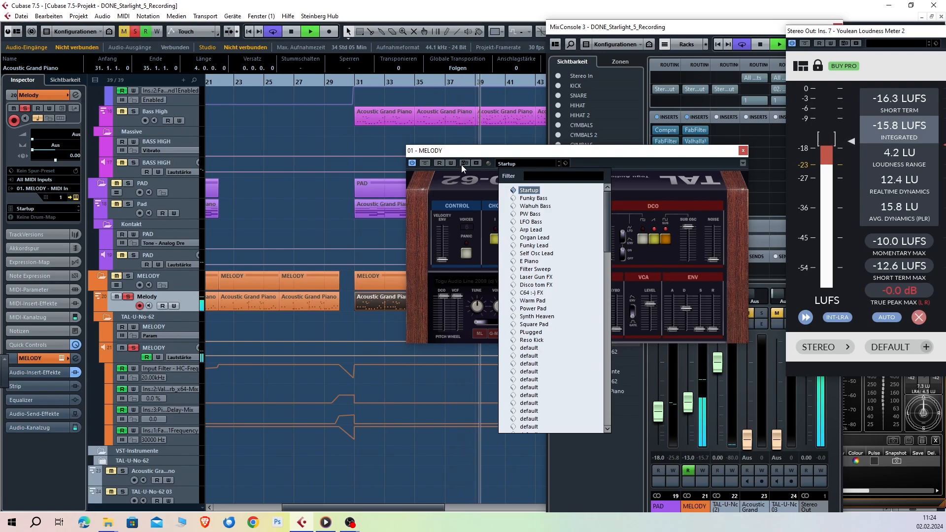
{"action": "left_click", "coordinate": [474, 153]}
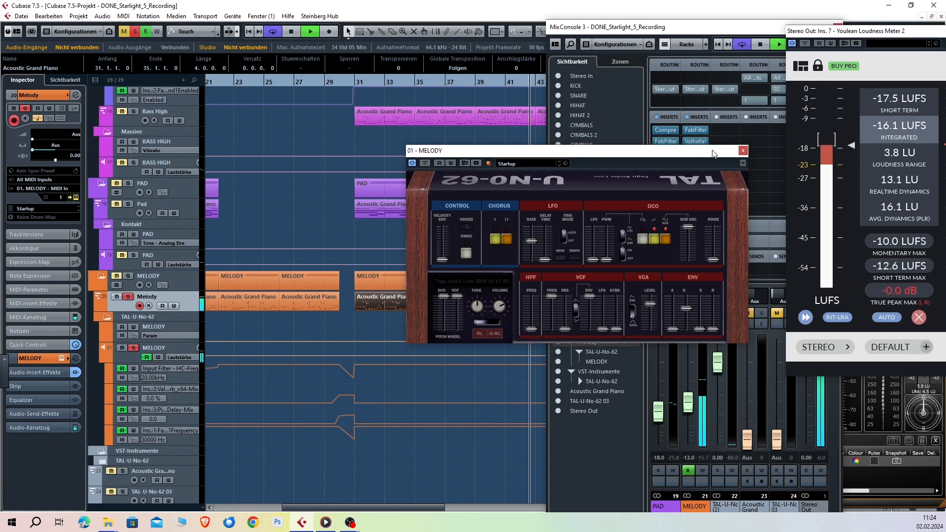
{"action": "key", "text": "space"}
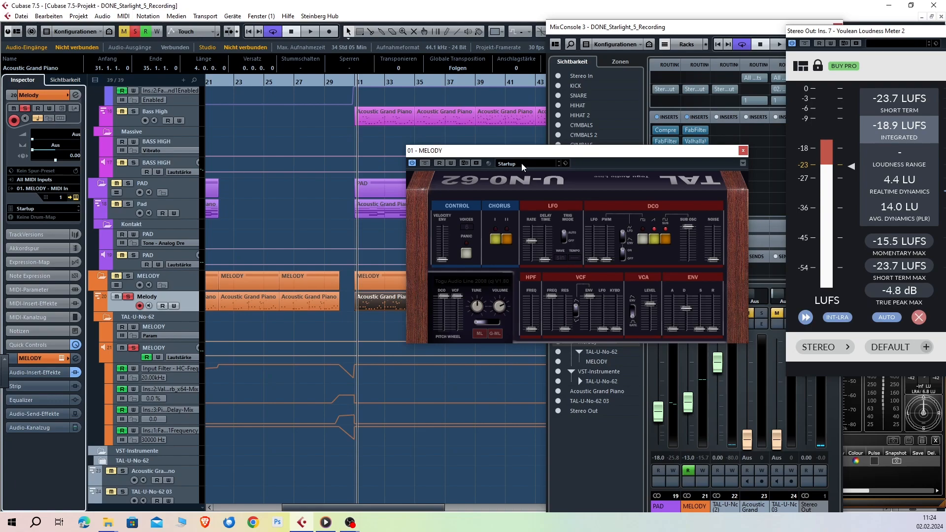
Step: Load the C64 :-) FX preset in the TAL-U-No-62 and play the melody from bar 31 to audition it
{"action": "left_click", "coordinate": [355, 82]}
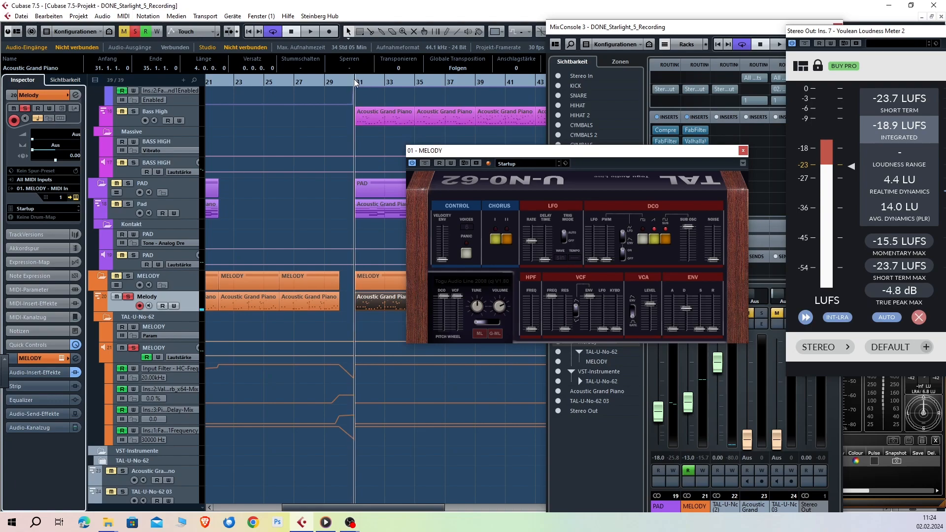
{"action": "left_click", "coordinate": [523, 164]}
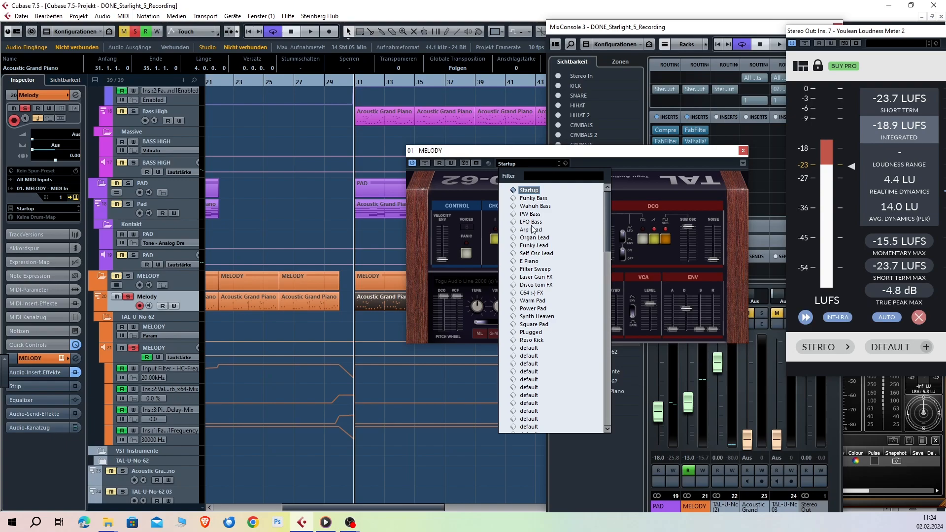
{"action": "left_click", "coordinate": [521, 162]}
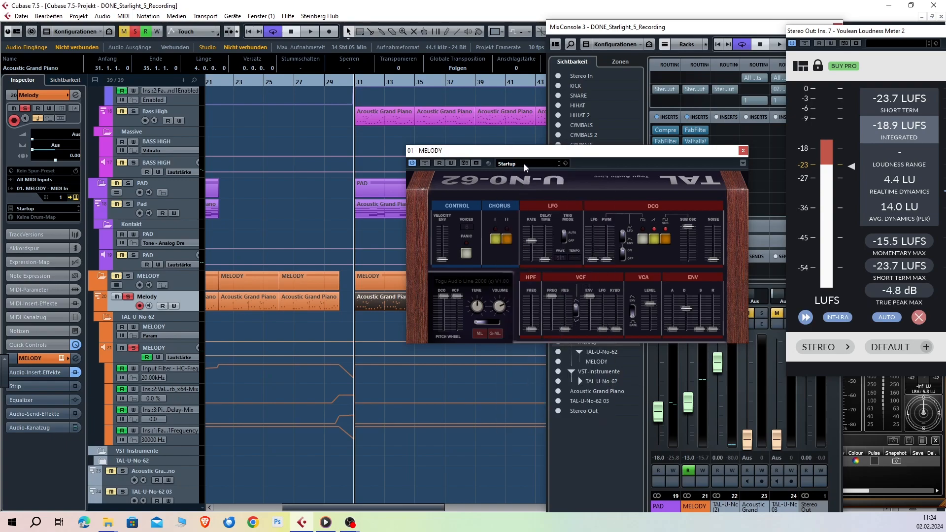
{"action": "left_click", "coordinate": [516, 164]}
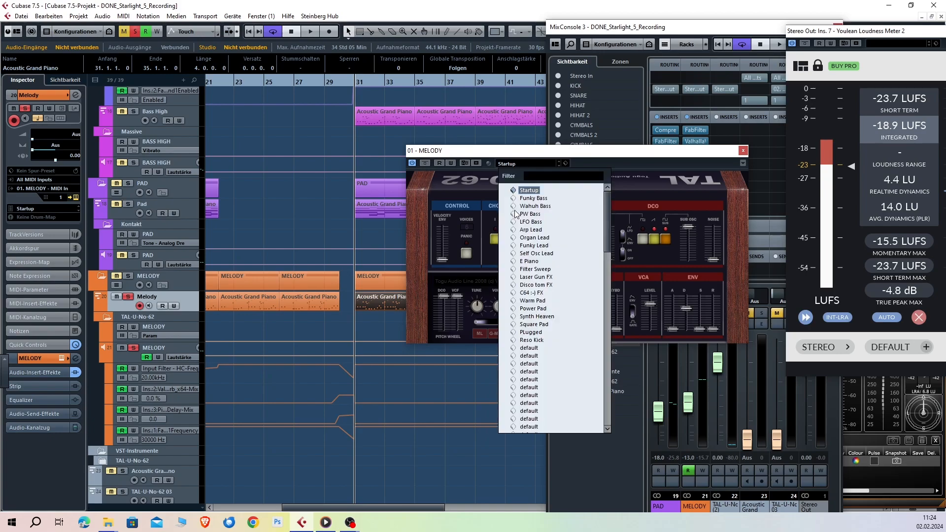
{"action": "left_click", "coordinate": [527, 293]}
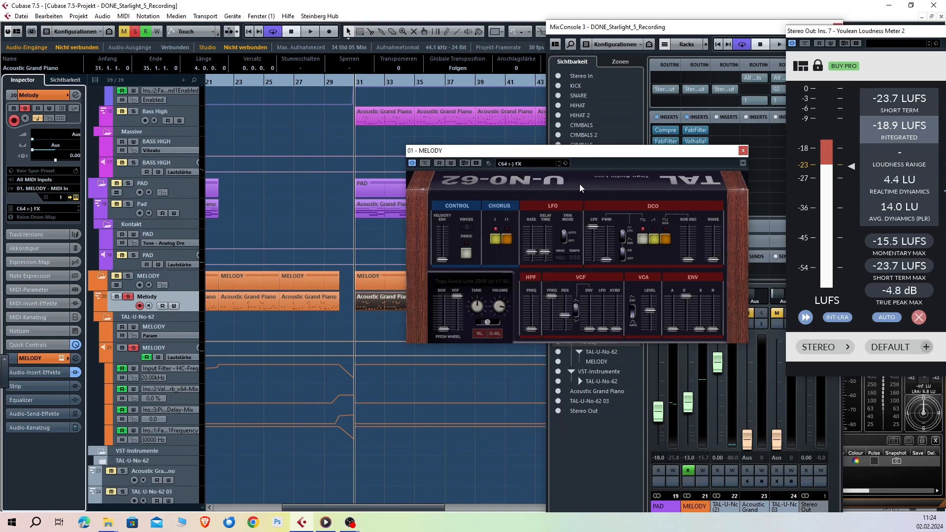
{"action": "key", "text": "space"}
Step: Choose the C64 :-) FX preset again during playback, listen to it and close the preset list
{"action": "left_click", "coordinate": [511, 164]}
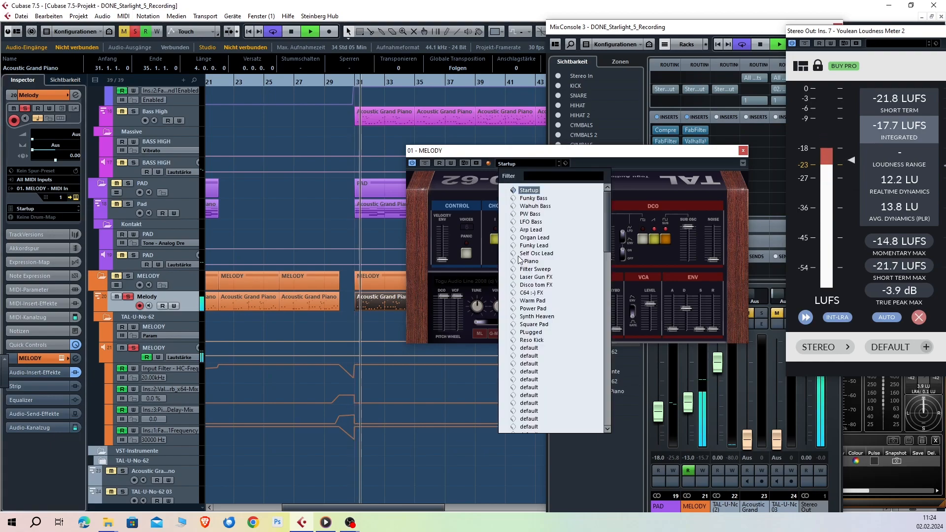
{"action": "left_click", "coordinate": [523, 293]}
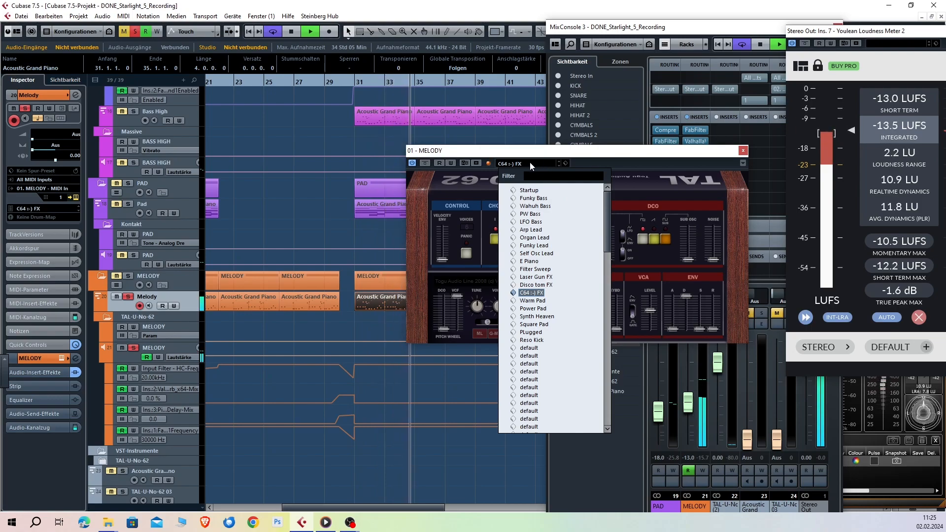
{"action": "key", "text": "space"}
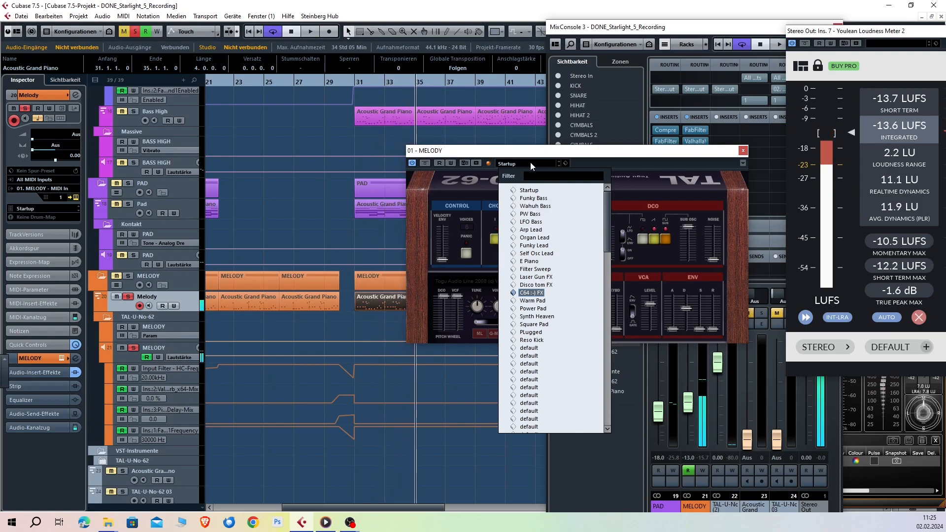
{"action": "left_click", "coordinate": [599, 164]}
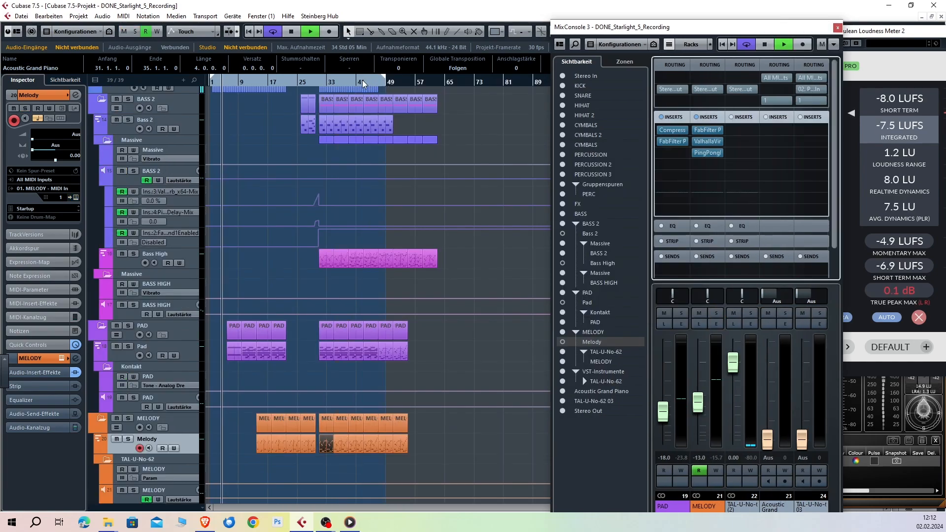
Step: Look over the arrangement while the full mix plays, select the Melody part at bar 39, and hide and reshow the mixer
{"action": "scroll", "coordinate": [340, 257], "scroll_direction": "up", "scroll_amount": 4}
{"action": "scroll", "coordinate": [365, 323], "scroll_direction": "down", "scroll_amount": 5}
{"action": "scroll", "coordinate": [336, 365], "scroll_direction": "up", "scroll_amount": 3}
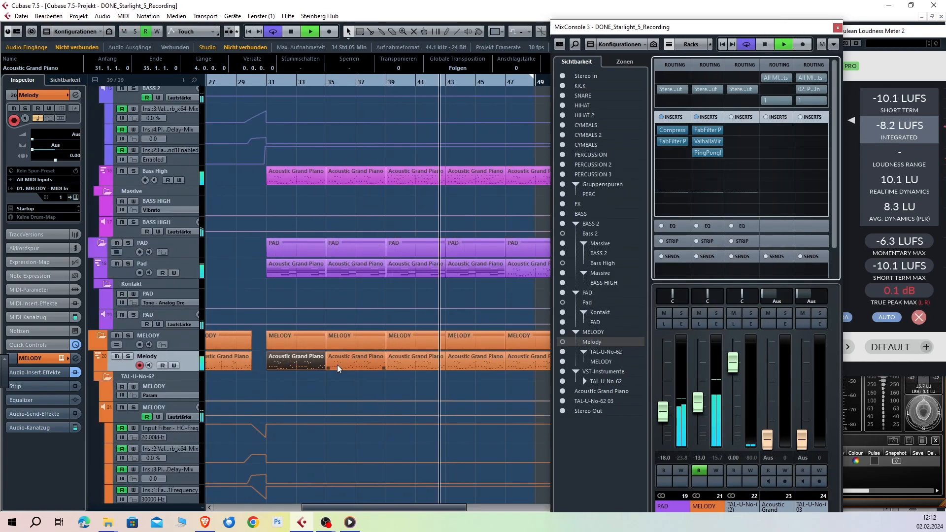
{"action": "left_click", "coordinate": [421, 362]}
{"action": "scroll", "coordinate": [421, 362], "scroll_direction": "down", "scroll_amount": 3}
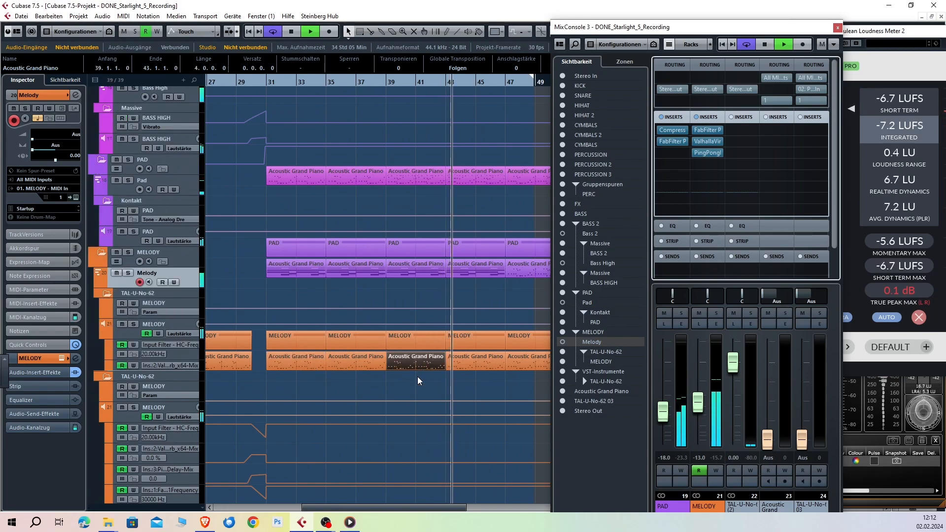
{"action": "key", "text": "F3"}
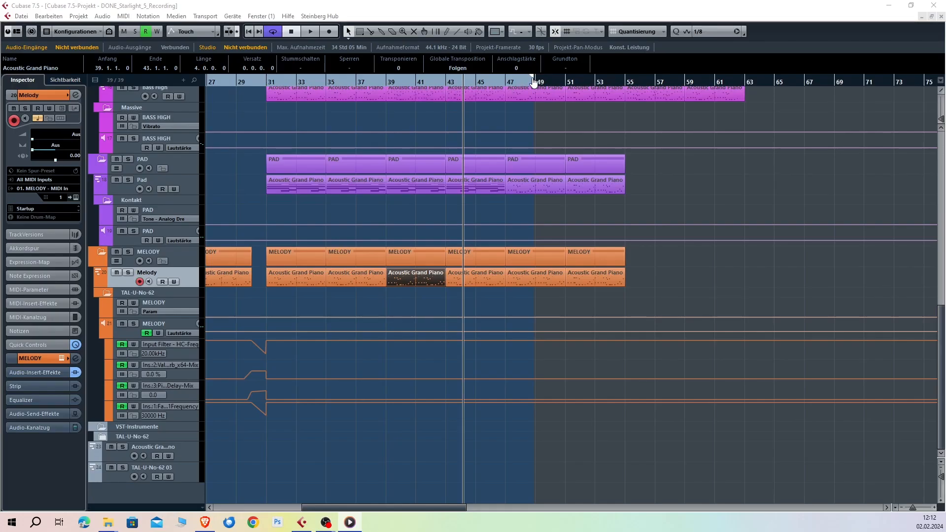
{"action": "key", "text": "F3"}
Step: Stop playback, move the right locator to bar 43 and place the project cursor at bar 39
{"action": "left_click_drag", "start_coordinate": [532, 81], "coordinate": [415, 94]}
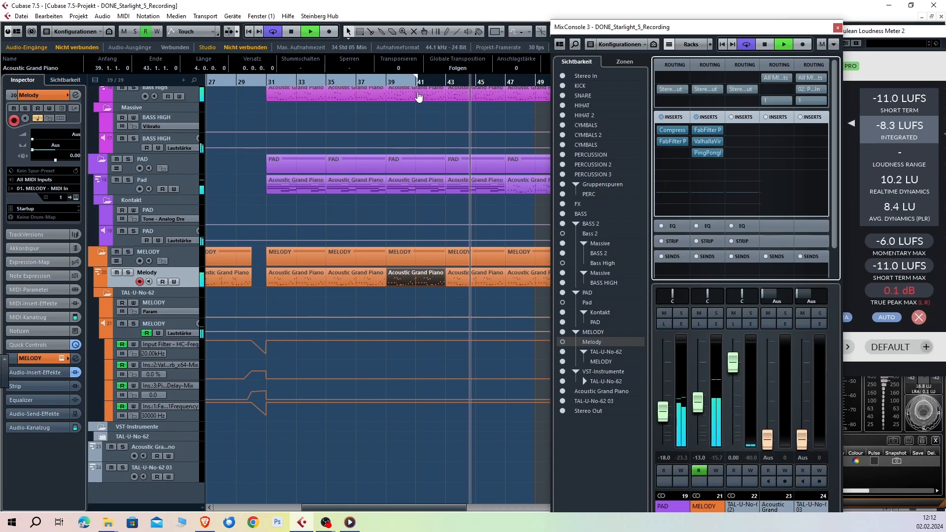
{"action": "left_click", "coordinate": [384, 92]}
{"action": "key", "text": "space"}
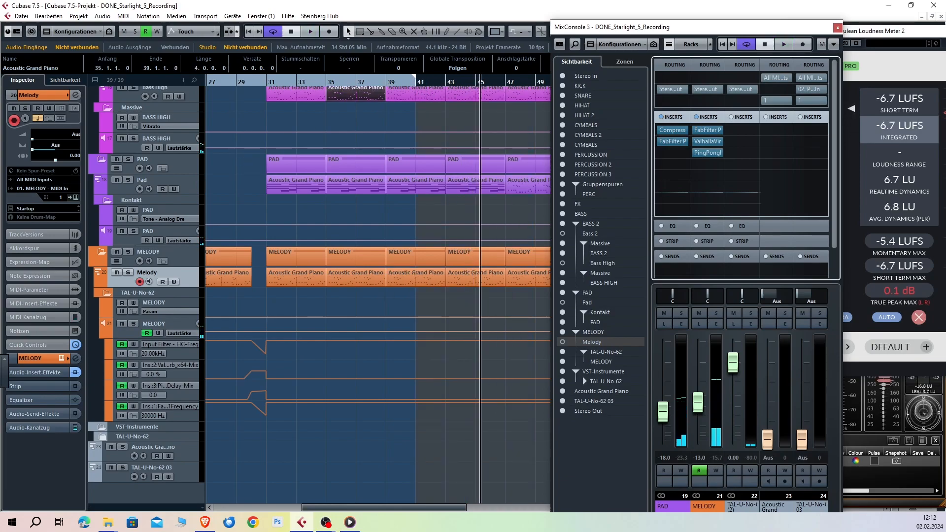
{"action": "left_click_drag", "start_coordinate": [414, 77], "coordinate": [447, 84]}
{"action": "left_click", "coordinate": [392, 82]}
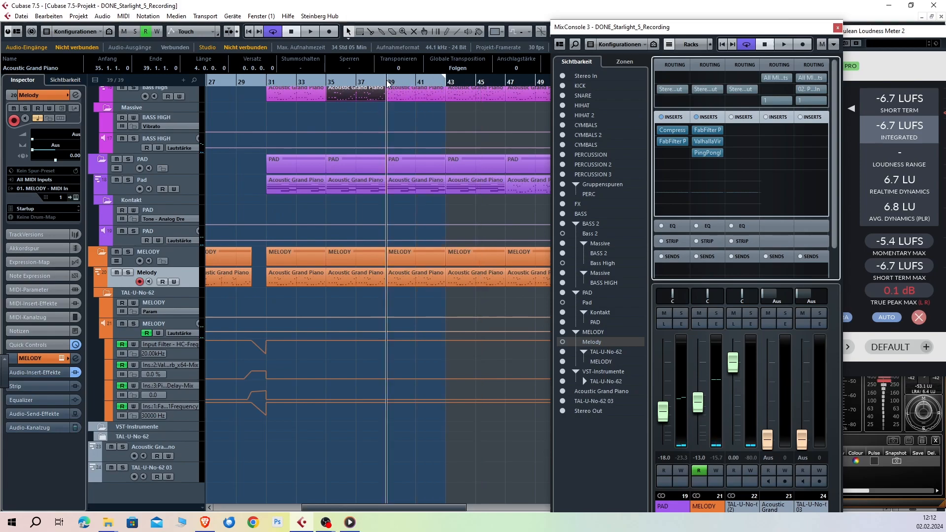
Step: Examine the stems between bars 39 and 43, from percussion and bass to pad and melody, and play about two bars of them
{"action": "scroll", "coordinate": [362, 235], "scroll_direction": "up", "scroll_amount": 10}
{"action": "scroll", "coordinate": [454, 289], "scroll_direction": "down", "scroll_amount": 10}
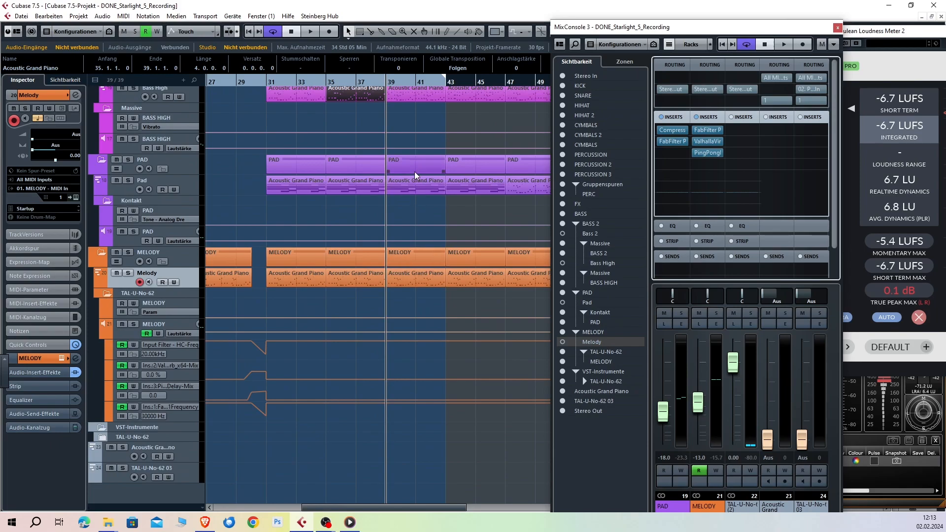
{"action": "left_click", "coordinate": [420, 97]}
{"action": "scroll", "coordinate": [416, 207], "scroll_direction": "up", "scroll_amount": 4}
{"action": "scroll", "coordinate": [414, 295], "scroll_direction": "down", "scroll_amount": 3}
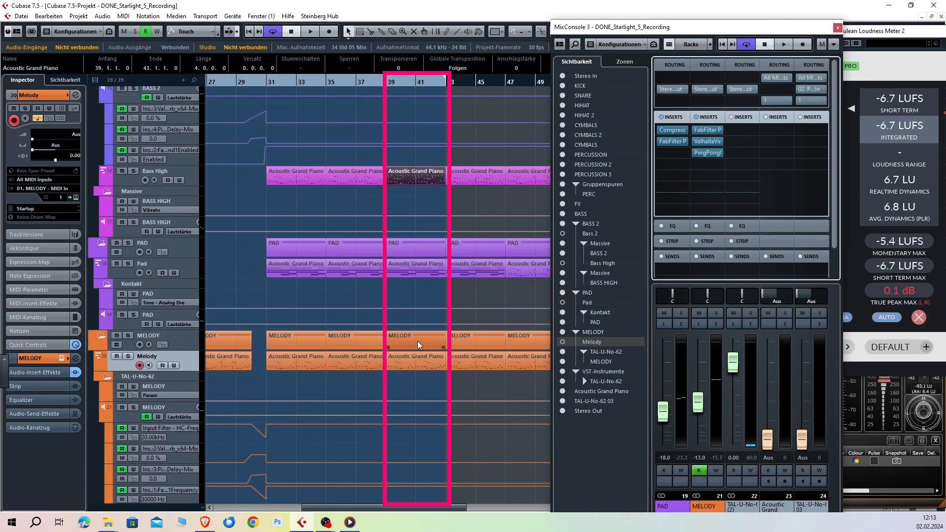
{"action": "scroll", "coordinate": [430, 232], "scroll_direction": "up", "scroll_amount": 5}
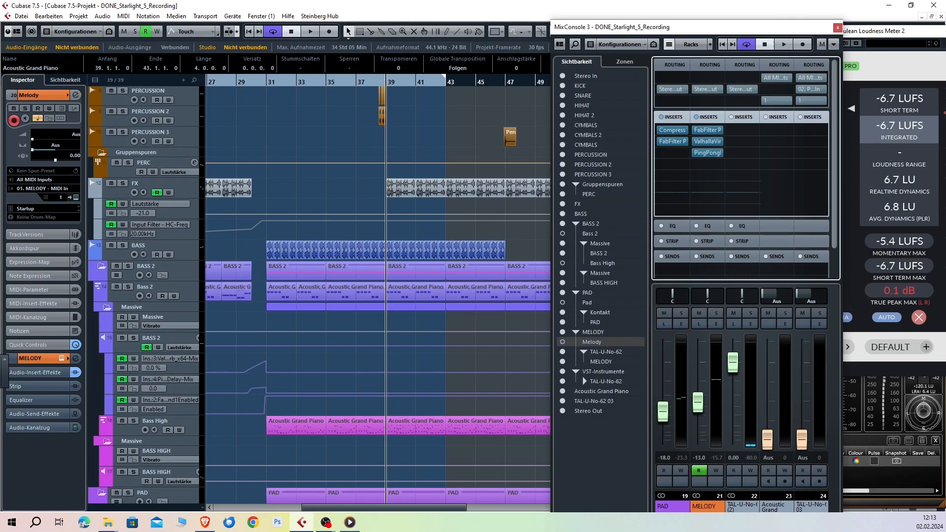
{"action": "scroll", "coordinate": [403, 390], "scroll_direction": "down", "scroll_amount": 5}
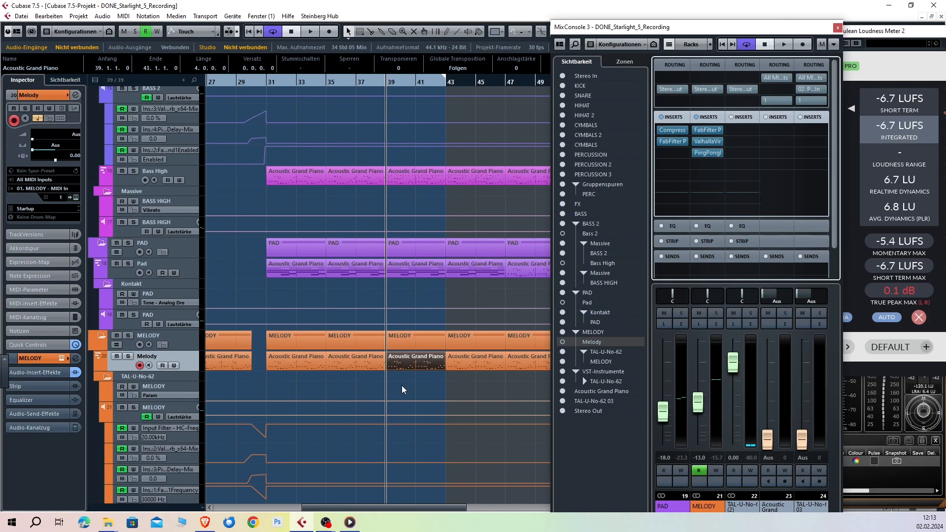
{"action": "key", "text": "space"}
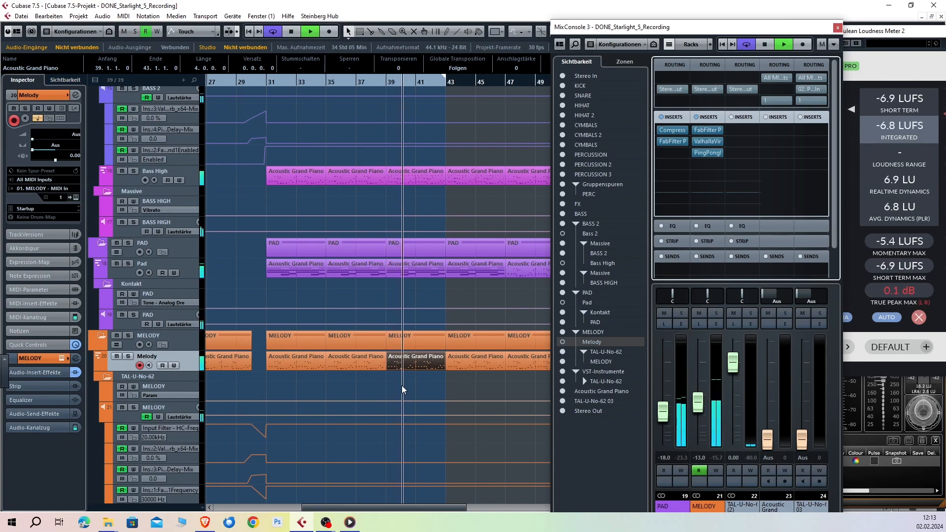
{"action": "key", "text": "space"}
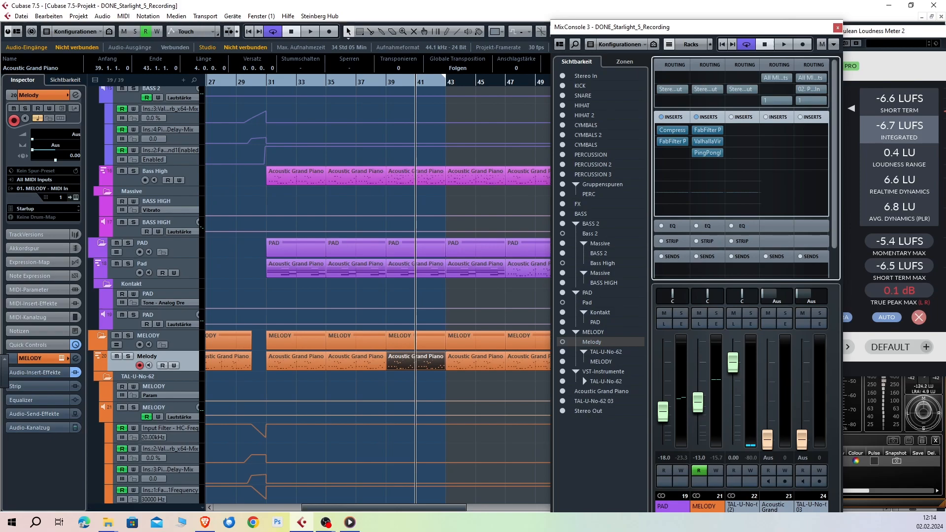
Step: Move the mixer off the arrangement and examine all stems around and after bar 41 through the end of the song
{"action": "left_click_drag", "start_coordinate": [390, 508], "coordinate": [329, 516]}
{"action": "scroll", "coordinate": [261, 448], "scroll_direction": "up", "scroll_amount": 10}
{"action": "left_click_drag", "start_coordinate": [715, 32], "coordinate": [770, 33]}
{"action": "left_click_drag", "start_coordinate": [390, 508], "coordinate": [432, 512]}
{"action": "scroll", "coordinate": [410, 442], "scroll_direction": "down", "scroll_amount": 4}
{"action": "scroll", "coordinate": [410, 440], "scroll_direction": "down", "scroll_amount": 5}
{"action": "scroll", "coordinate": [415, 457], "scroll_direction": "up", "scroll_amount": 15}
{"action": "scroll", "coordinate": [436, 344], "scroll_direction": "down", "scroll_amount": 4}
{"action": "scroll", "coordinate": [436, 344], "scroll_direction": "down", "scroll_amount": 4}
{"action": "scroll", "coordinate": [425, 376], "scroll_direction": "up", "scroll_amount": 10}
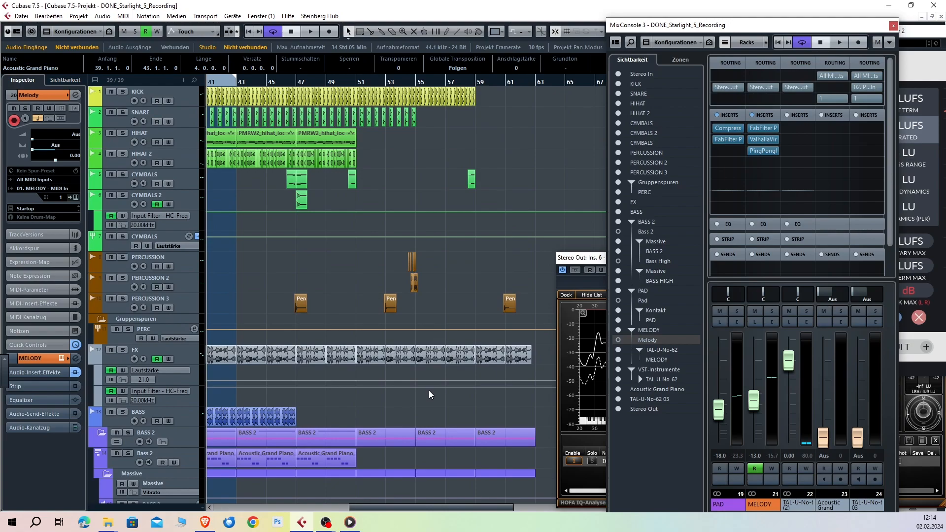
Step: Play the song from bar 51 while looking through the remaining stems, stopping after a few bars
{"action": "left_click_drag", "start_coordinate": [403, 508], "coordinate": [404, 508]}
{"action": "left_click", "coordinate": [352, 82]}
{"action": "key", "text": "space"}
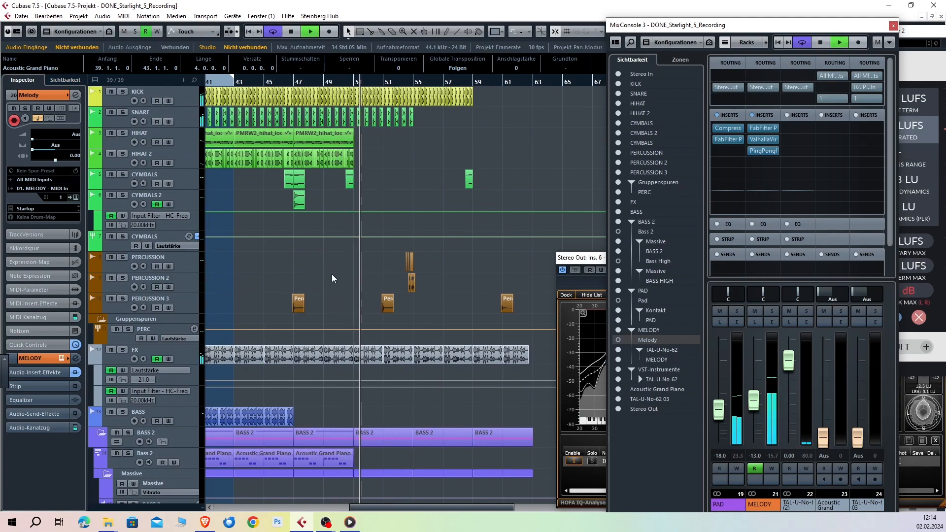
{"action": "scroll", "coordinate": [432, 356], "scroll_direction": "down", "scroll_amount": 5}
{"action": "scroll", "coordinate": [424, 377], "scroll_direction": "up", "scroll_amount": 10}
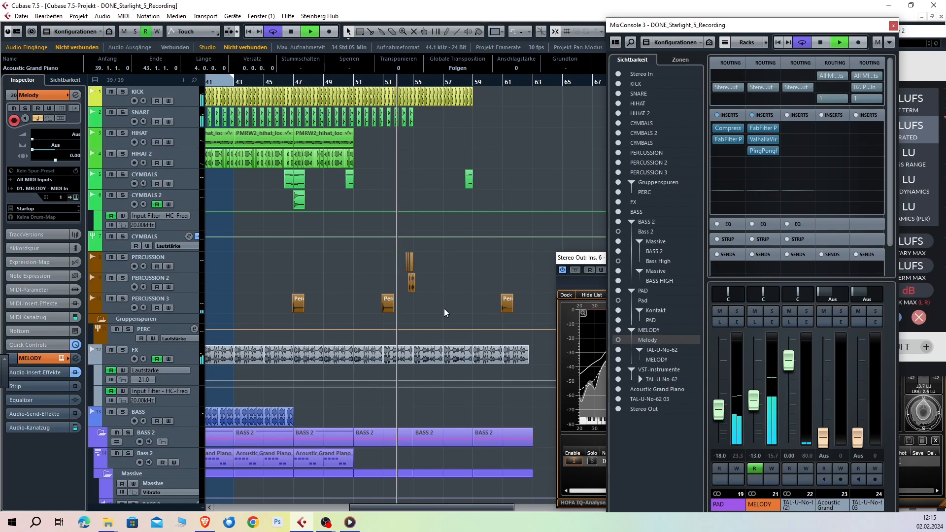
{"action": "key", "text": "space"}
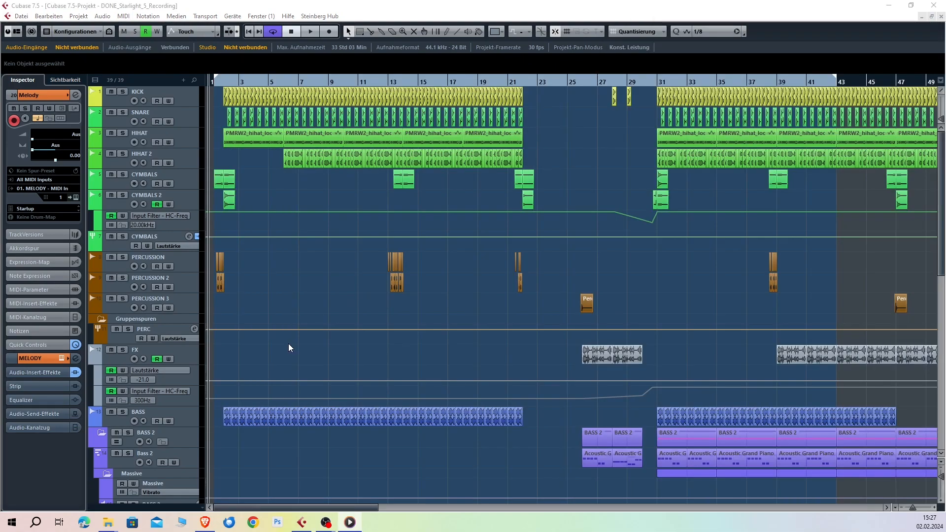
Step: Show the mixer again and inspect the Ghosthack Perc Loop 100 event on the FX track at bar 39
{"action": "left_click", "coordinate": [553, 349]}
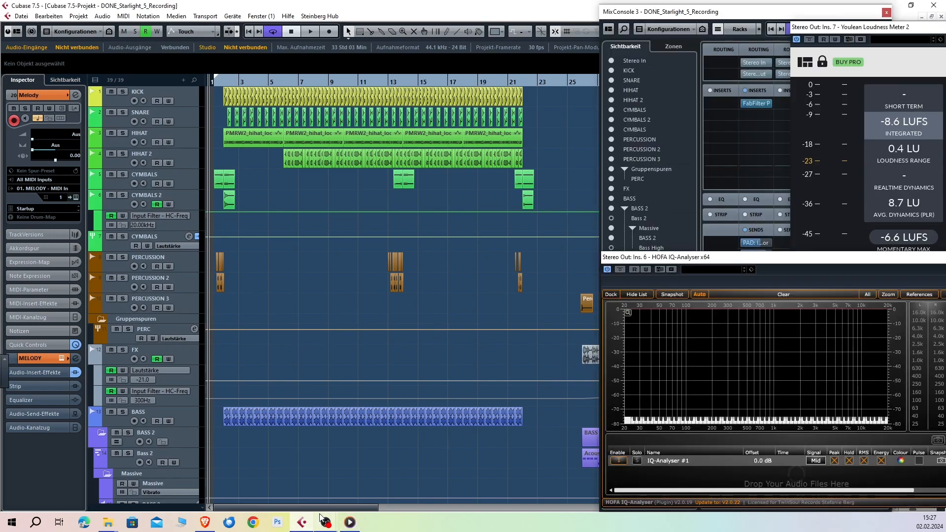
{"action": "scroll", "coordinate": [424, 327], "scroll_direction": "right", "scroll_amount": 6}
{"action": "scroll", "coordinate": [424, 327], "scroll_direction": "down", "scroll_amount": 3}
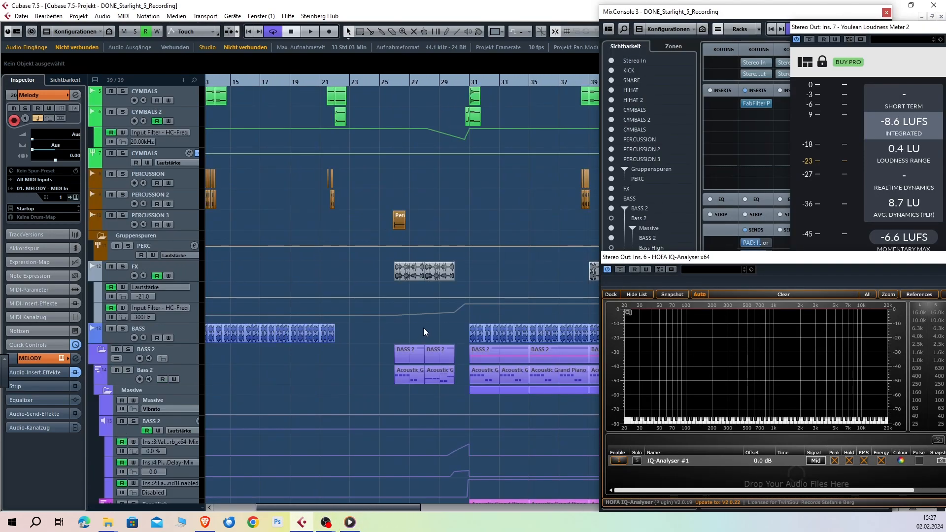
{"action": "left_click", "coordinate": [418, 276]}
{"action": "left_click_drag", "start_coordinate": [374, 507], "coordinate": [423, 498]}
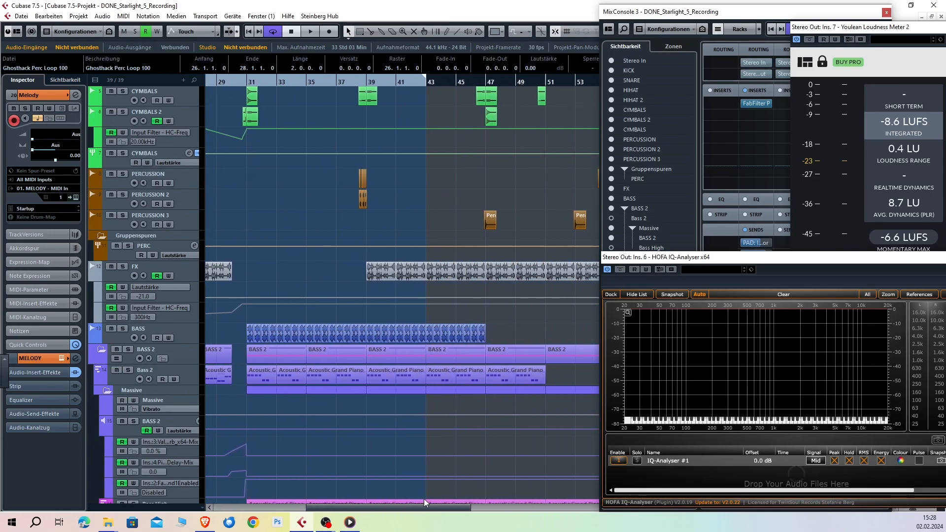
{"action": "scroll", "coordinate": [397, 250], "scroll_direction": "up", "scroll_amount": 5, "text": "ctrl"}
{"action": "left_click", "coordinate": [332, 272]}
{"action": "scroll", "coordinate": [332, 275], "scroll_direction": "up", "scroll_amount": 3, "text": "ctrl"}
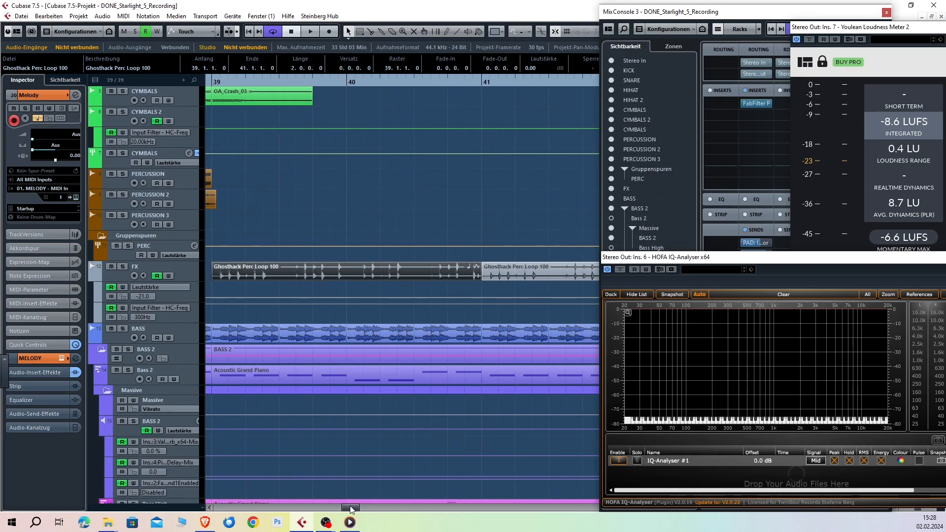
{"action": "left_click_drag", "start_coordinate": [351, 508], "coordinate": [351, 509]}
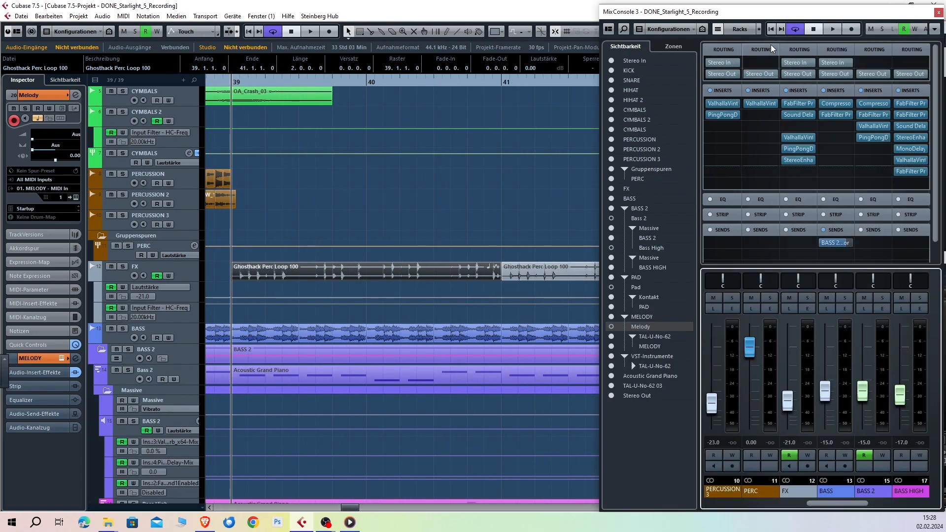
Step: Bypass all insert effects on the FX channel, from the FabFilter plug-in to the StereoEnhancer
{"action": "left_click", "coordinate": [781, 104]}
{"action": "left_click", "coordinate": [781, 115]}
{"action": "left_click", "coordinate": [781, 137]}
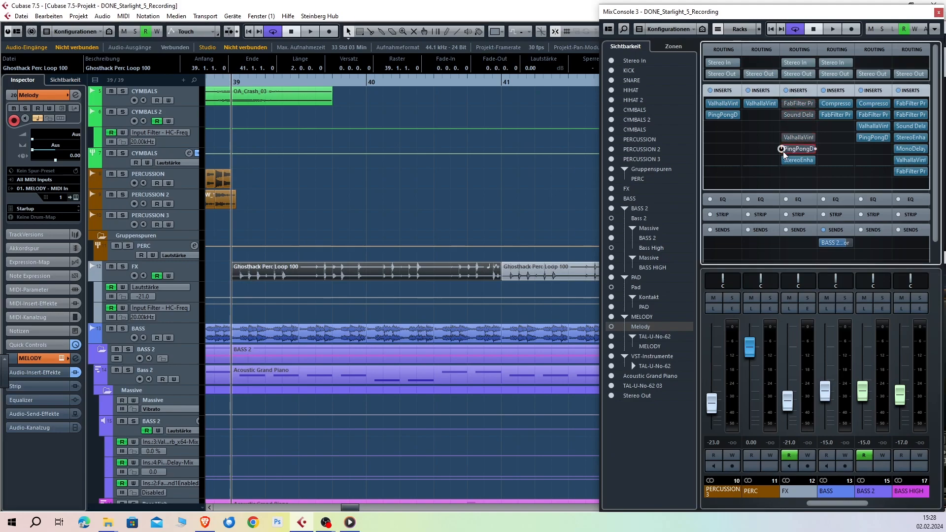
{"action": "left_click", "coordinate": [782, 160]}
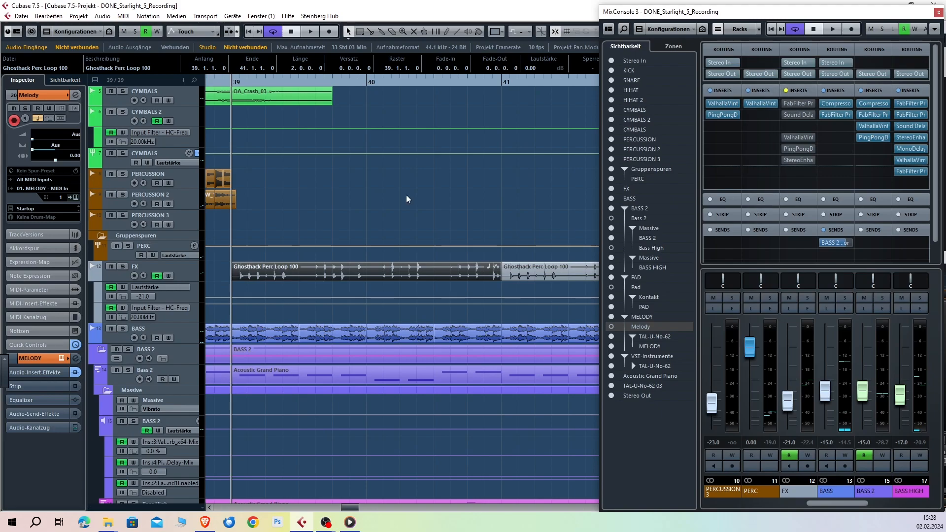
Step: Solo the FX track and play its percussion loop dry from bar 39 to about bar 41
{"action": "left_click", "coordinate": [111, 266]}
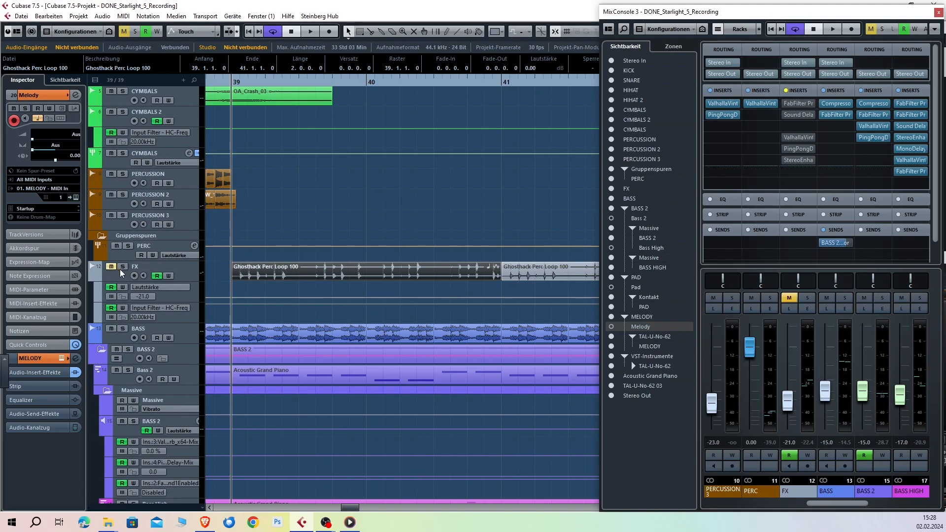
{"action": "left_click", "coordinate": [123, 266]}
{"action": "key", "text": "space"}
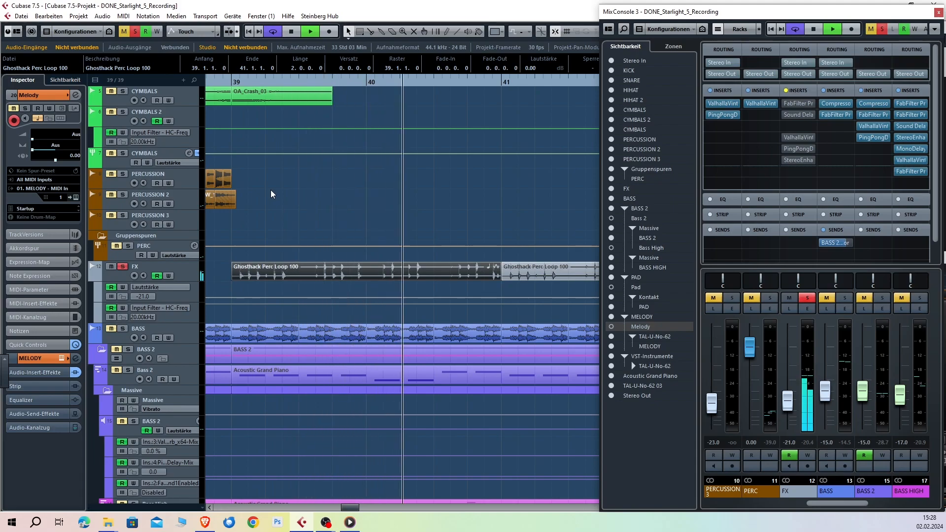
{"action": "key", "text": "space"}
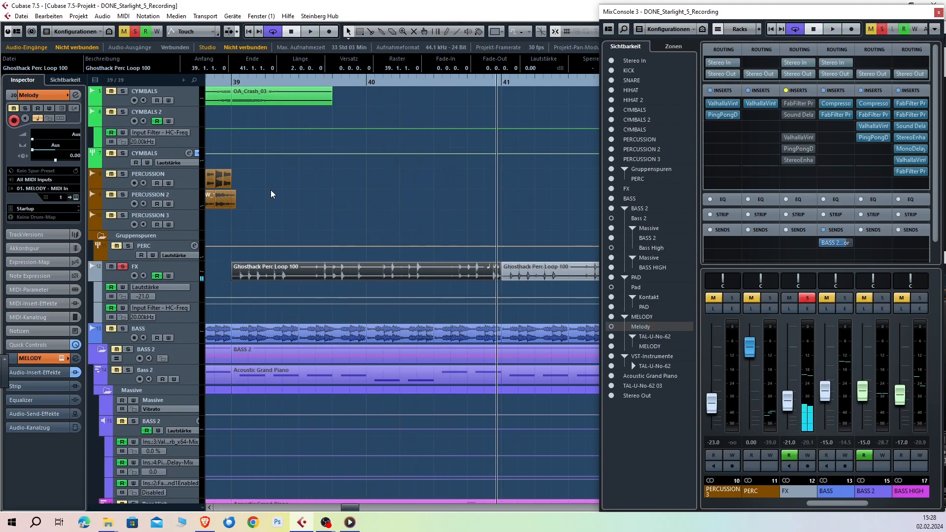
Step: Re-enable all the bypassed insert effects on the FX channel
{"action": "left_click", "coordinate": [785, 103]}
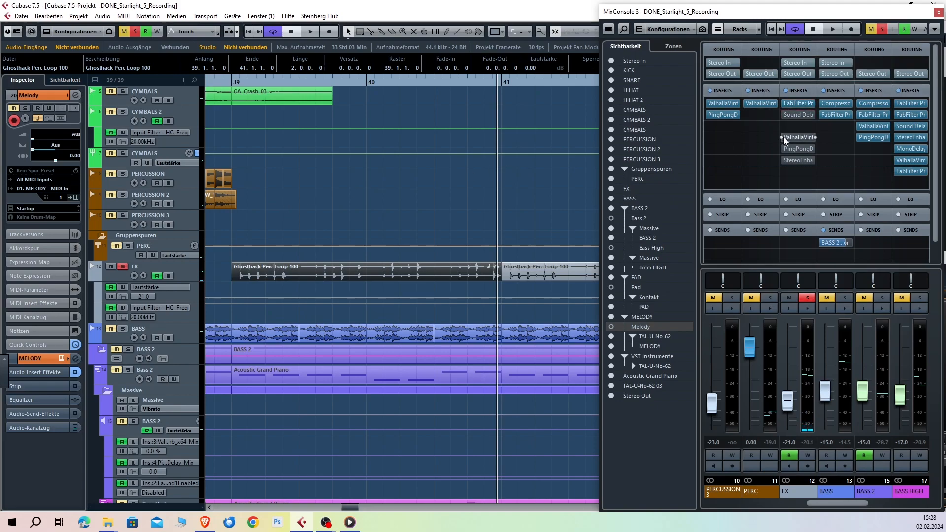
{"action": "left_click", "coordinate": [783, 136]}
{"action": "left_click", "coordinate": [787, 116]}
{"action": "left_click", "coordinate": [782, 149]}
{"action": "left_click", "coordinate": [784, 160]}
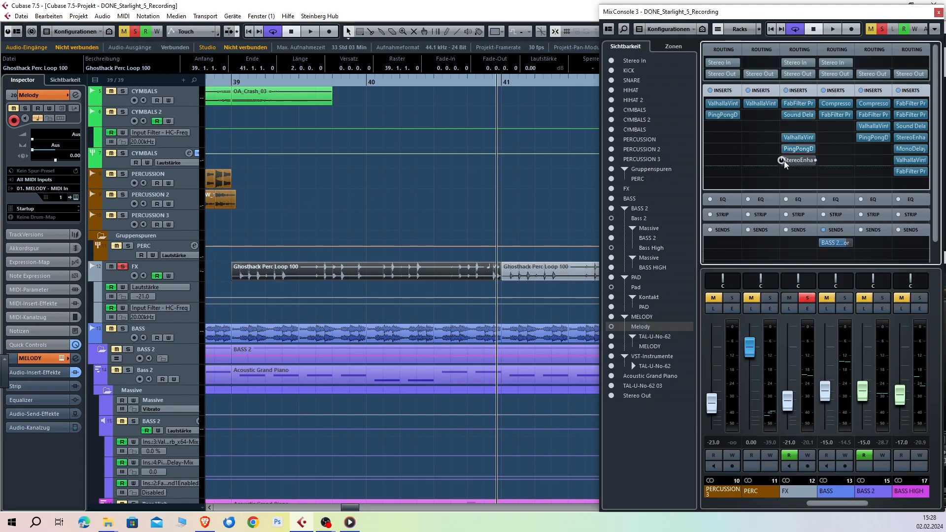
Step: Play the soloed FX loop with its effects from bar 39 to about bar 41 and clear the track's solo and mute
{"action": "left_click", "coordinate": [231, 80]}
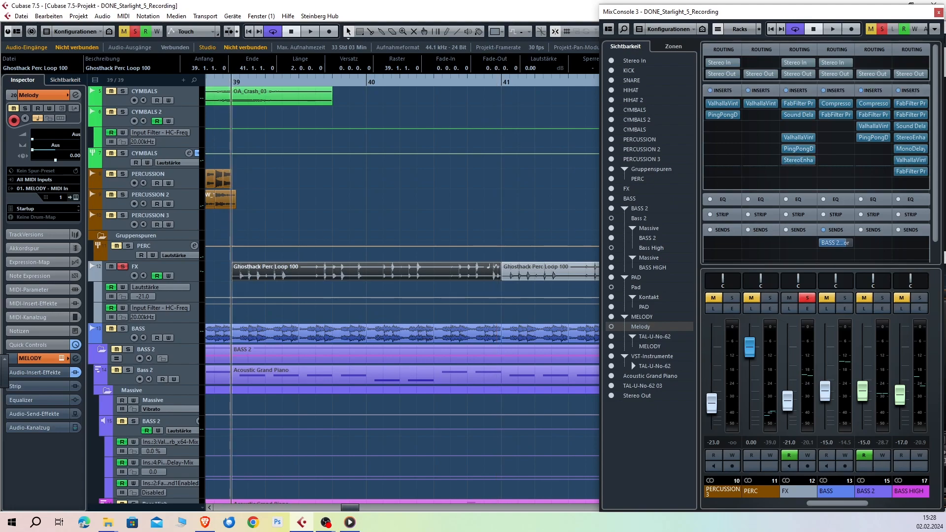
{"action": "key", "text": "space"}
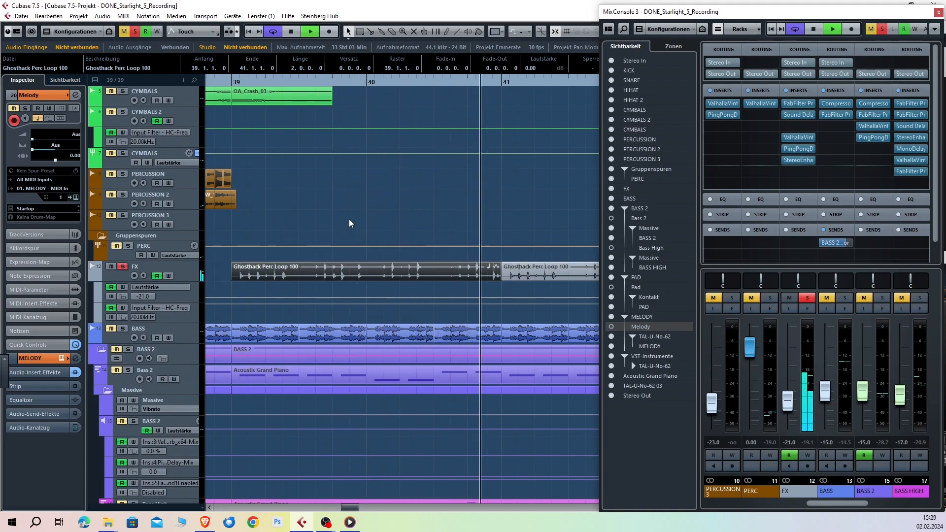
{"action": "key", "text": "space"}
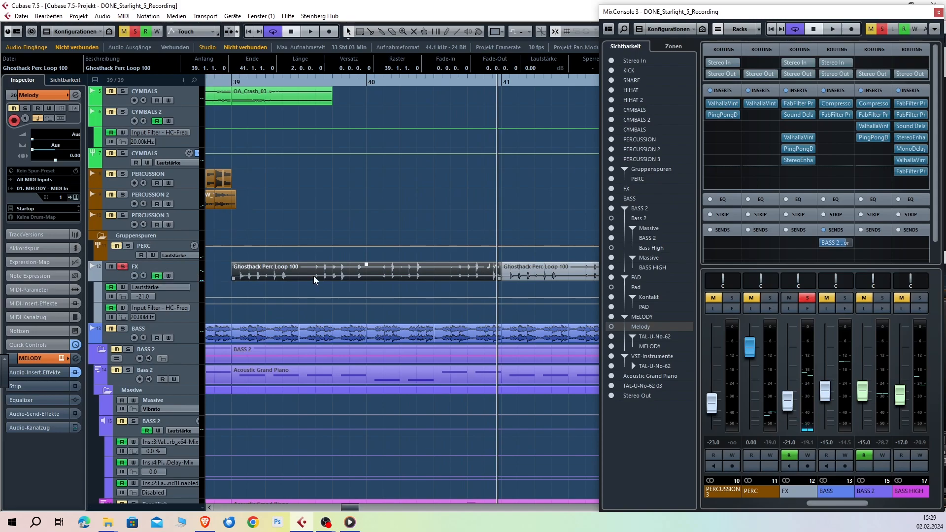
{"action": "left_click", "coordinate": [214, 369]}
{"action": "scroll", "coordinate": [358, 244], "scroll_direction": "down", "scroll_amount": 5}
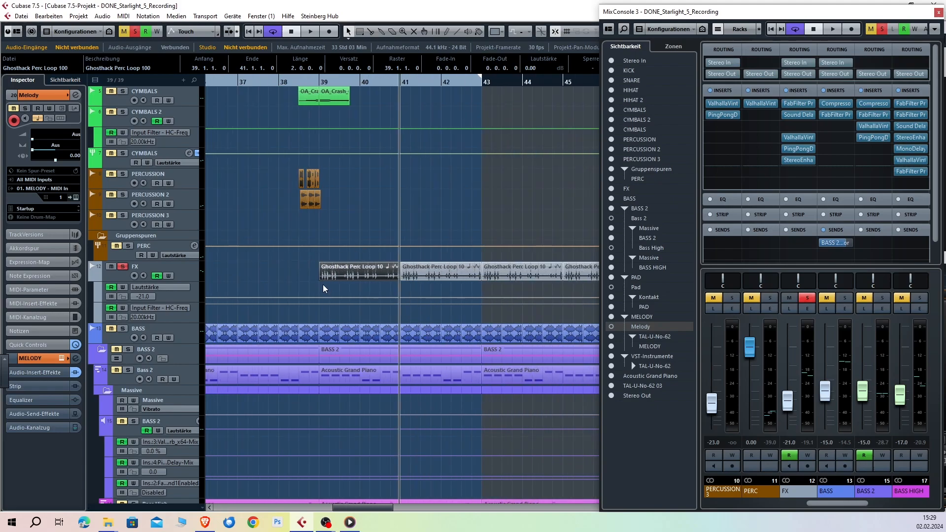
{"action": "left_click", "coordinate": [122, 267]}
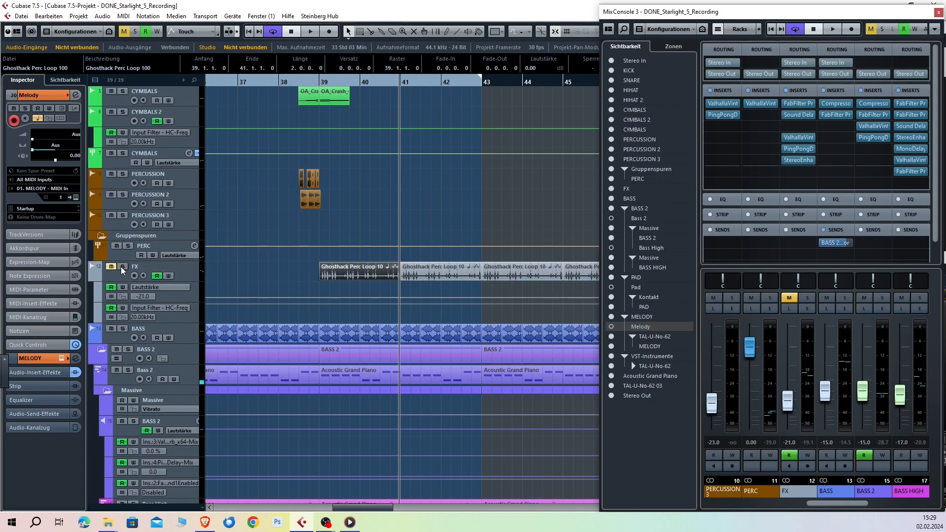
{"action": "left_click", "coordinate": [111, 267]}
Step: Place a full-length copy of the PMRW_Open_Hat_Loop_115_Parker event from HIHAT 2 on the CYMBALS track at 3.1.2
{"action": "left_click_drag", "start_coordinate": [347, 508], "coordinate": [215, 513]}
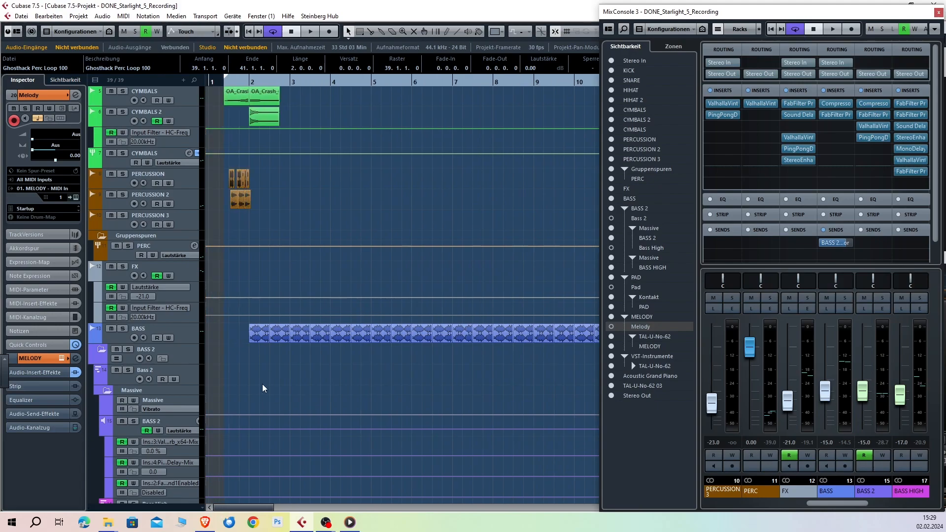
{"action": "scroll", "coordinate": [276, 371], "scroll_direction": "up", "scroll_amount": 4}
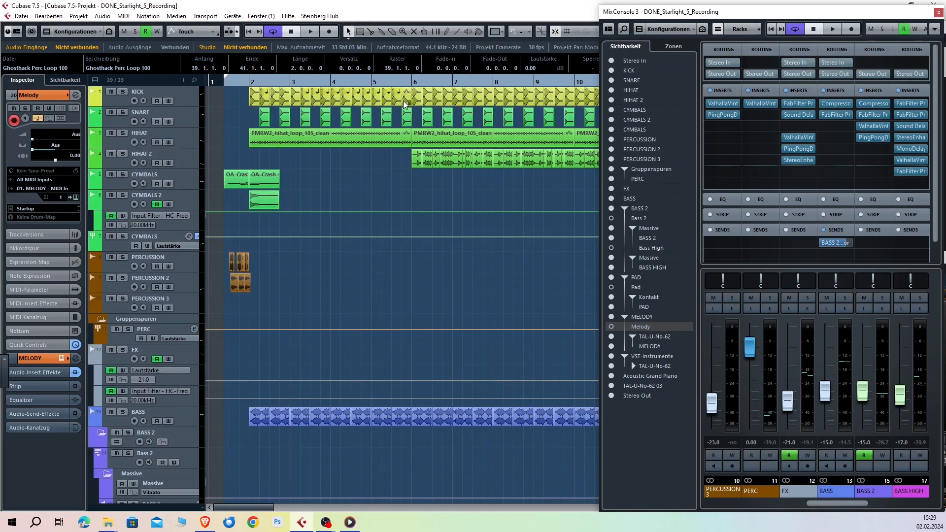
{"action": "left_click", "coordinate": [409, 83]}
{"action": "key", "text": "h"}
{"action": "key", "text": "h"}
{"action": "key", "text": "h"}
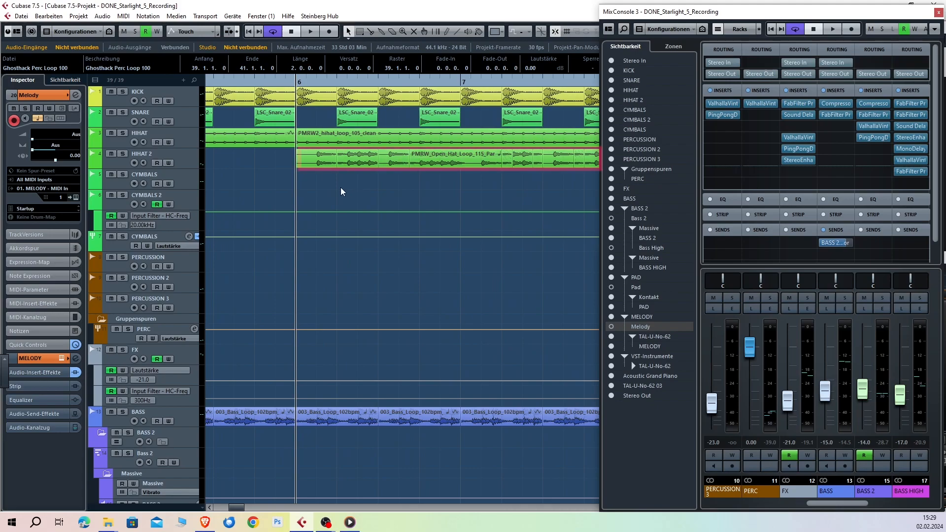
{"action": "left_click", "coordinate": [435, 164]}
{"action": "scroll", "coordinate": [425, 189], "scroll_direction": "right", "scroll_amount": 3}
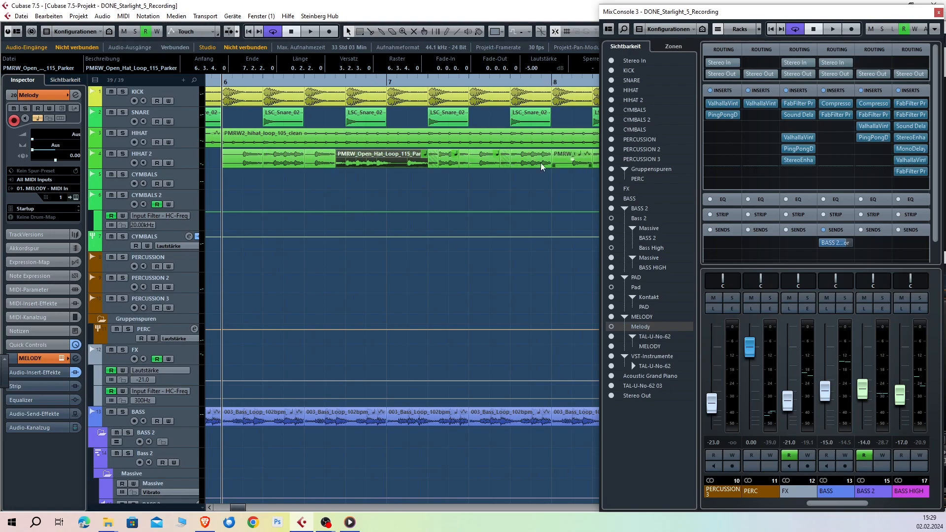
{"action": "left_click_drag", "start_coordinate": [359, 161], "coordinate": [96, 191]}
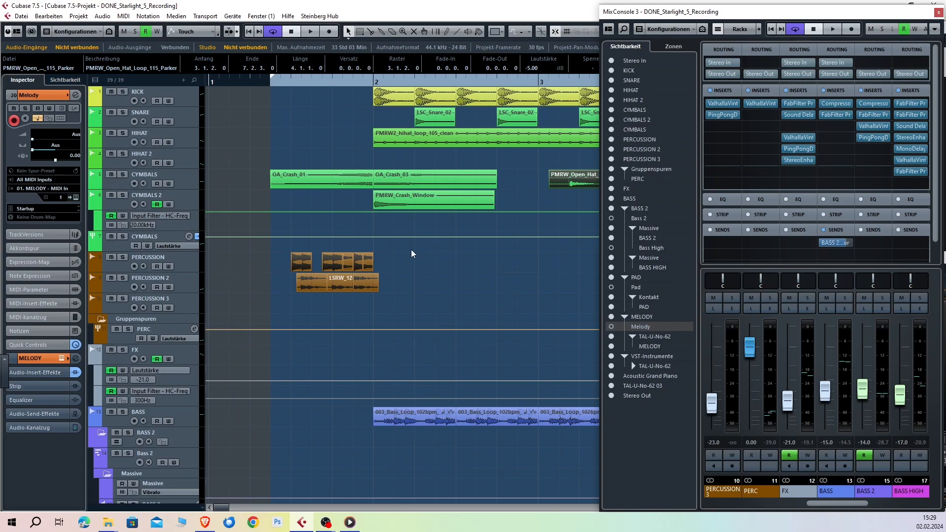
Step: Compare the copied open hat loop with the cut-up HIHAT 2 events and move the copy onto HIHAT 2 at 5.1.3
{"action": "scroll", "coordinate": [407, 247], "scroll_direction": "right", "scroll_amount": 2}
{"action": "scroll", "coordinate": [374, 226], "scroll_direction": "down", "scroll_amount": 6}
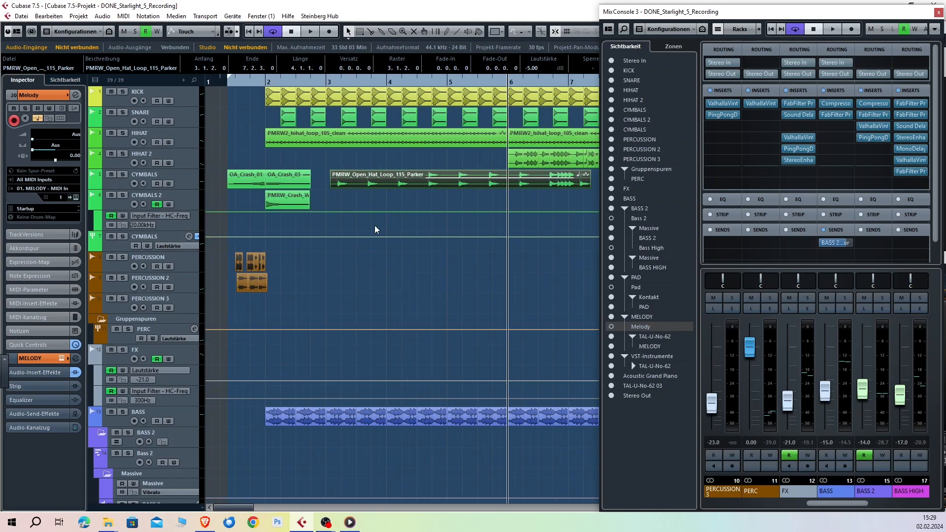
{"action": "scroll", "coordinate": [375, 226], "scroll_direction": "right", "scroll_amount": 2}
{"action": "left_click_drag", "start_coordinate": [351, 181], "coordinate": [355, 182]}
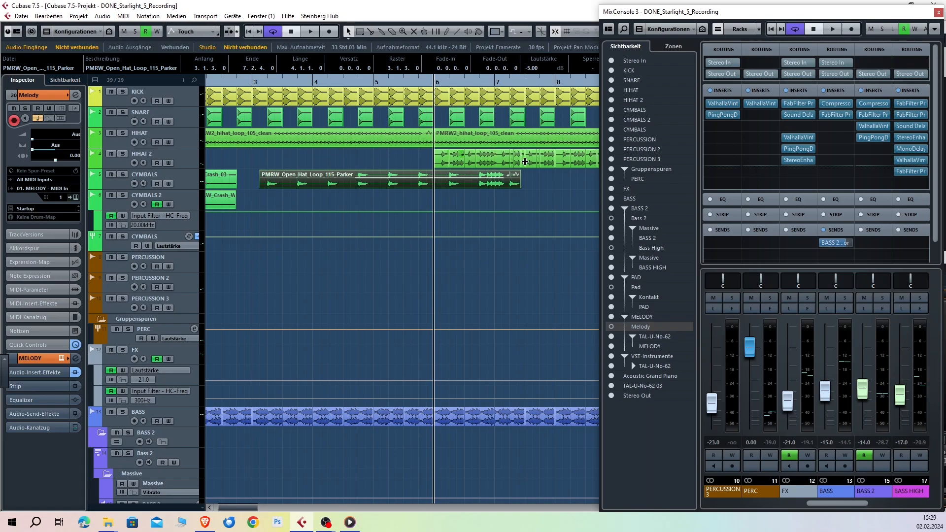
{"action": "scroll", "coordinate": [484, 161], "scroll_direction": "up", "scroll_amount": 3}
{"action": "left_click_drag", "start_coordinate": [431, 164], "coordinate": [467, 164]}
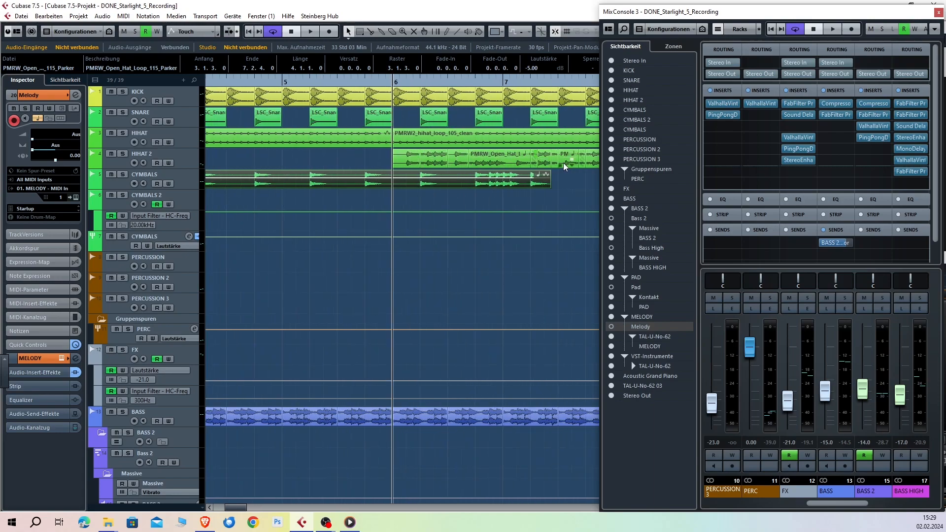
{"action": "scroll", "coordinate": [268, 177], "scroll_direction": "down", "scroll_amount": 3}
{"action": "left_click_drag", "start_coordinate": [259, 177], "coordinate": [387, 153]}
{"action": "mouse_move", "coordinate": [309, 161]}
{"action": "left_mouse_down"}
{"action": "mouse_move", "coordinate": [311, 179]}
{"action": "mouse_move", "coordinate": [312, 163]}
{"action": "left_mouse_up"}
Step: Play the full open hat loop with HIHAT 2 soloed from bar 5, and delete the copied event
{"action": "left_click", "coordinate": [278, 82]}
{"action": "left_click", "coordinate": [122, 153]}
{"action": "key", "text": "space"}
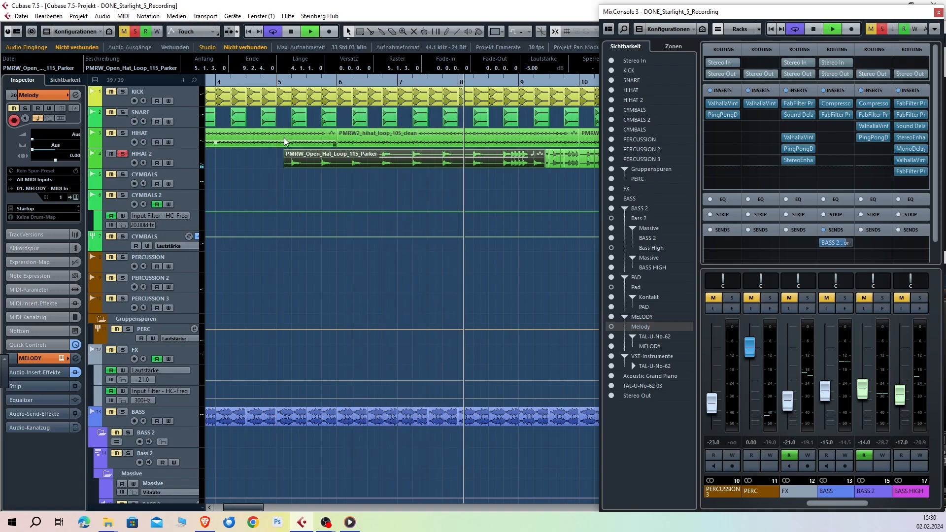
{"action": "key", "text": "space"}
{"action": "left_click", "coordinate": [122, 156]}
{"action": "left_click", "coordinate": [311, 166]}
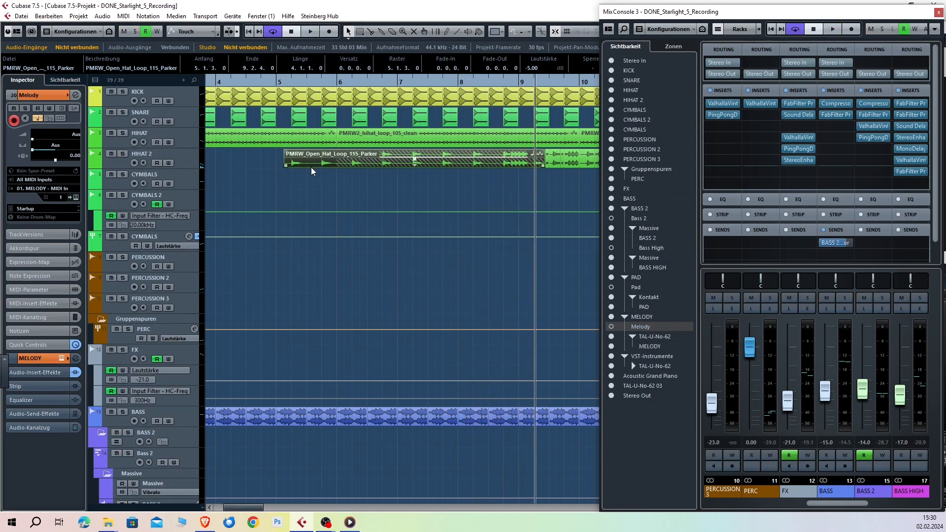
{"action": "key", "text": "Delete"}
Step: Play the rearranged HIHAT 2 slices soloed from bar 6 to about bar 9, and release the solo
{"action": "left_click", "coordinate": [330, 77]}
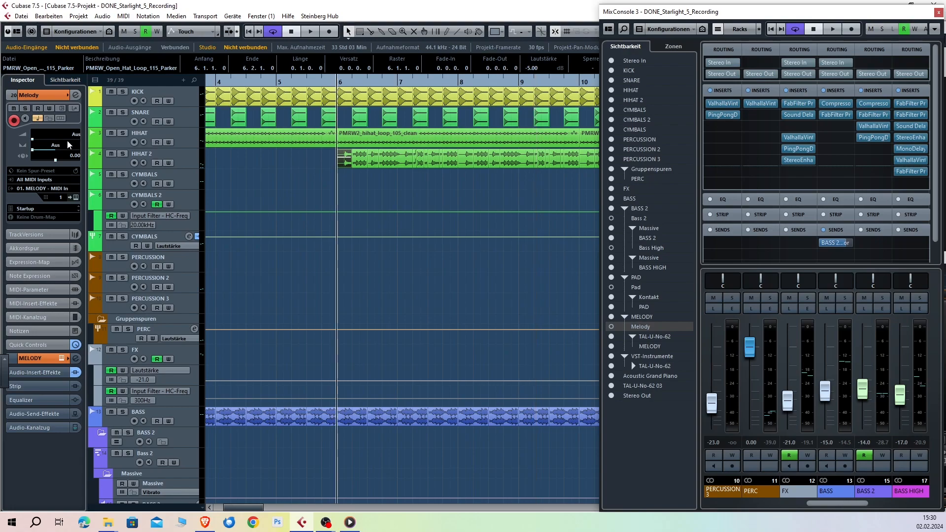
{"action": "left_click", "coordinate": [122, 155]}
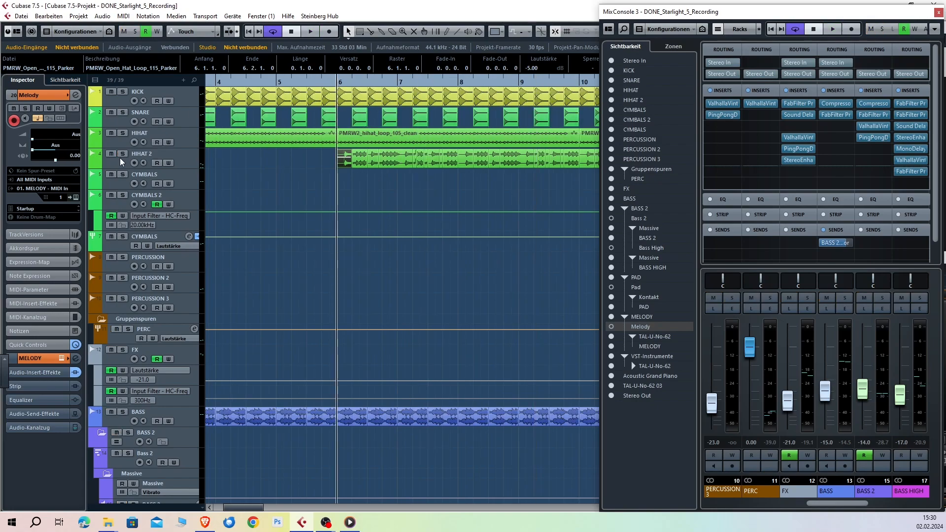
{"action": "left_click", "coordinate": [121, 155]}
{"action": "key", "text": "space"}
{"action": "key", "text": "h"}
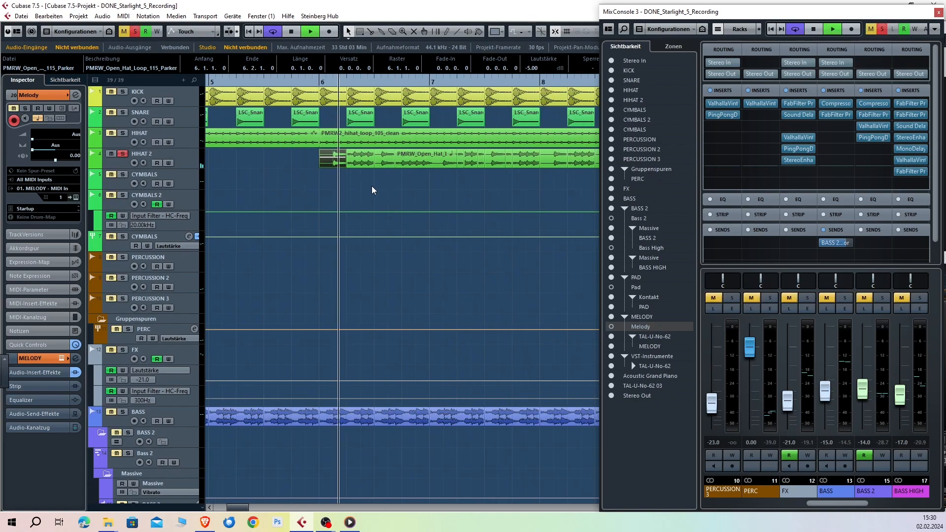
{"action": "scroll", "coordinate": [369, 176], "scroll_direction": "down", "scroll_amount": 2}
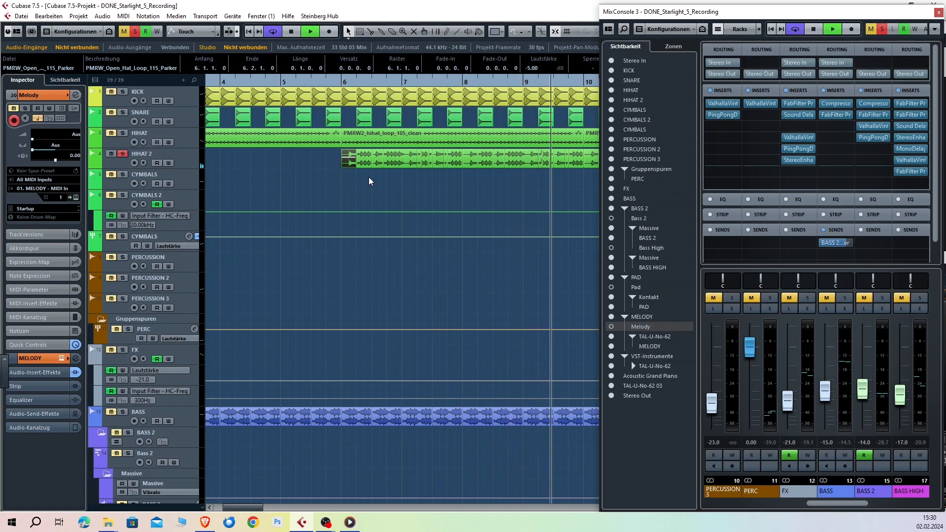
{"action": "key", "text": "space"}
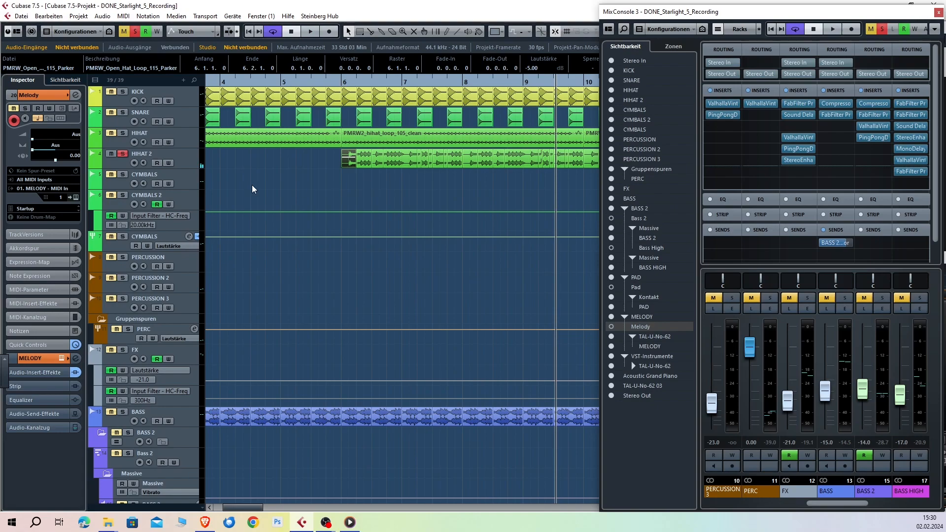
{"action": "left_click", "coordinate": [122, 153]}
Step: Play HIHAT and HIHAT 2 soloed together from bar 6 to about bar 8, and release both solos
{"action": "scroll", "coordinate": [329, 179], "scroll_direction": "down", "scroll_amount": 4}
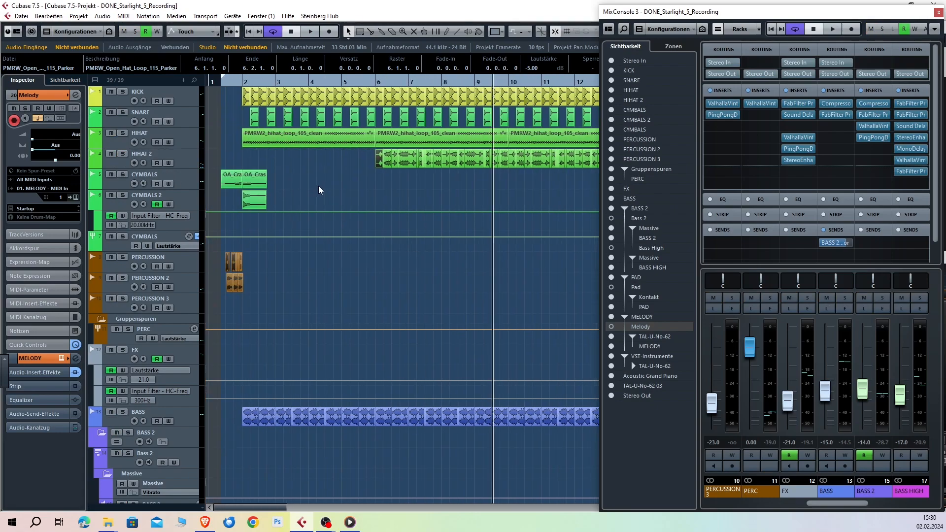
{"action": "scroll", "coordinate": [318, 185], "scroll_direction": "down", "scroll_amount": 2}
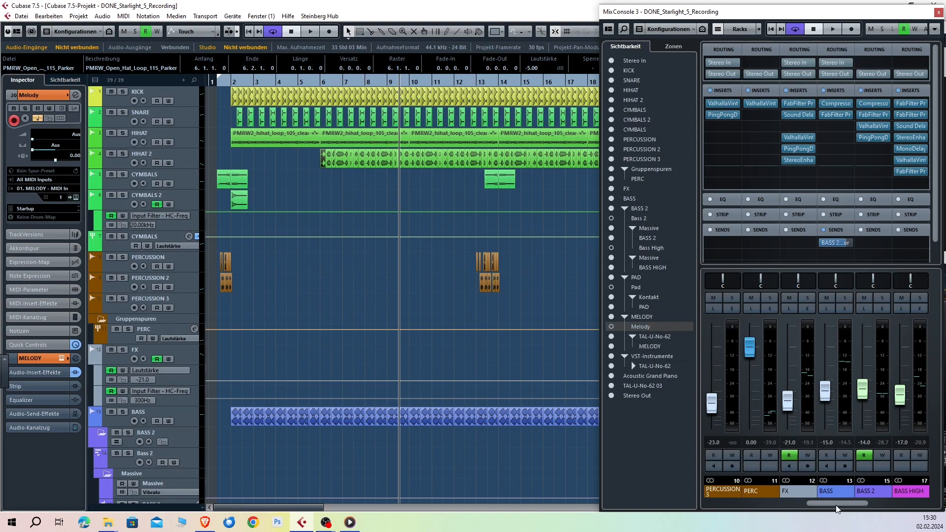
{"action": "left_click_drag", "start_coordinate": [836, 504], "coordinate": [754, 504]}
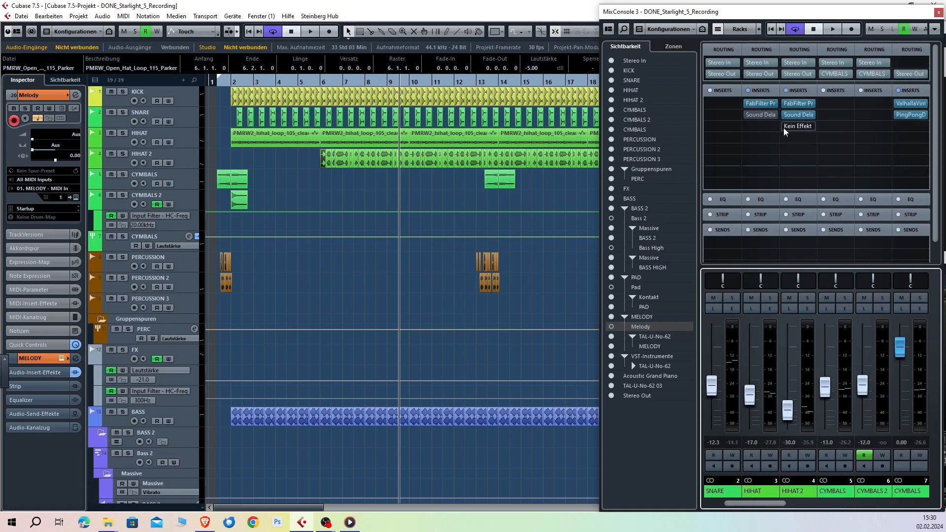
{"action": "left_click", "coordinate": [232, 84]}
{"action": "left_click", "coordinate": [123, 133]}
{"action": "left_click", "coordinate": [123, 154]}
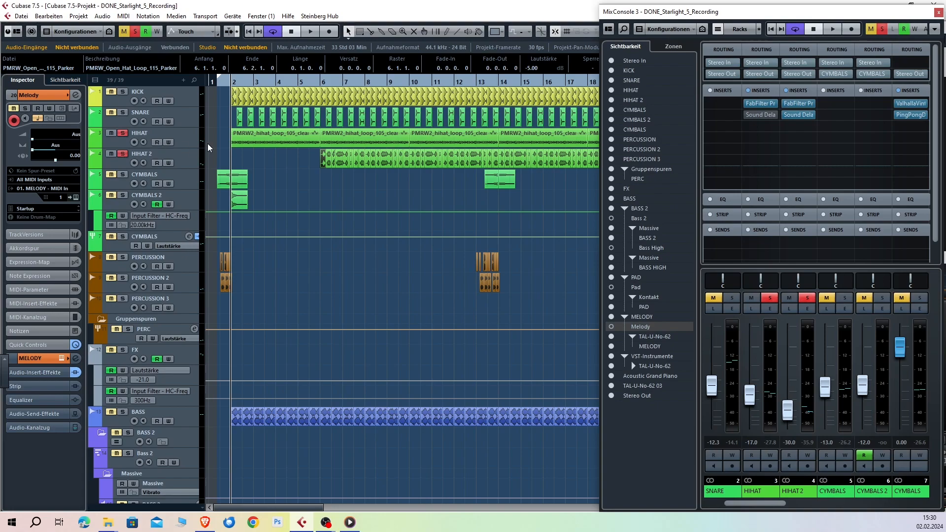
{"action": "left_click", "coordinate": [320, 82]}
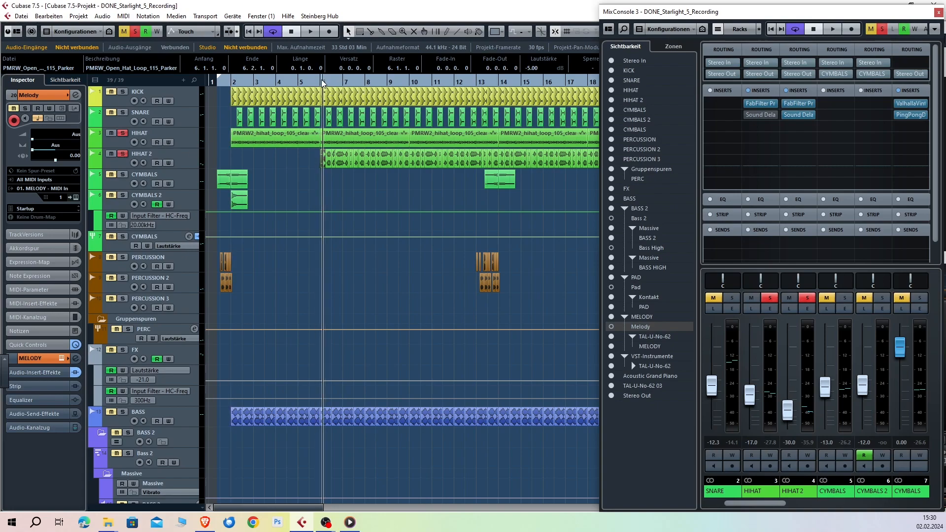
{"action": "key", "text": "space"}
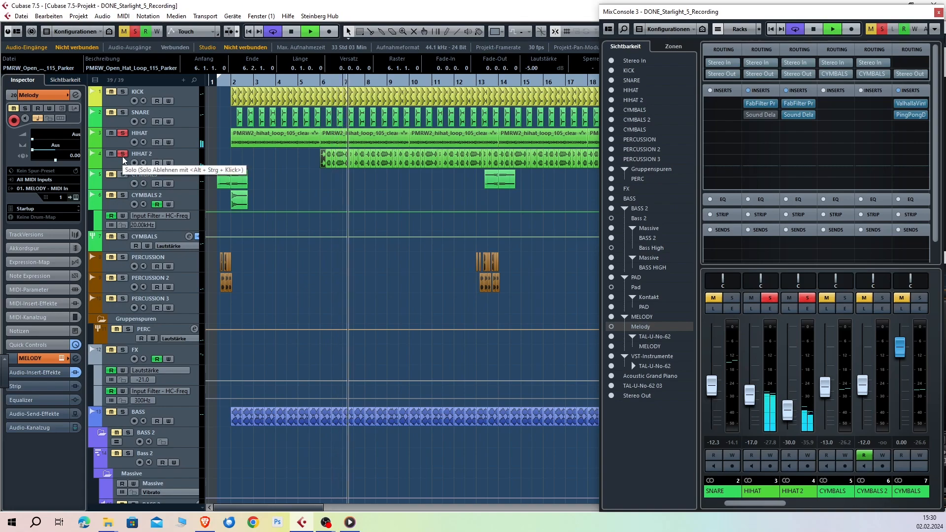
{"action": "key", "text": "space"}
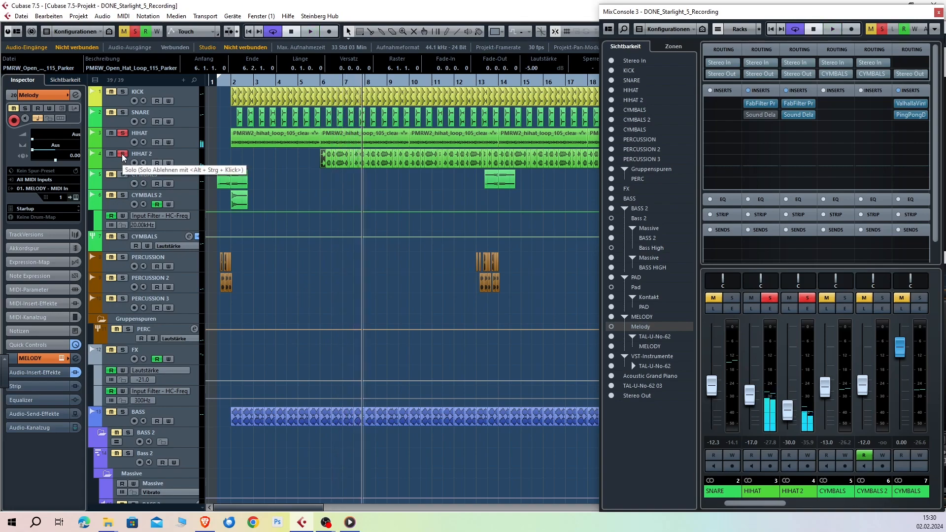
{"action": "left_click", "coordinate": [123, 153]}
{"action": "left_click", "coordinate": [121, 134]}
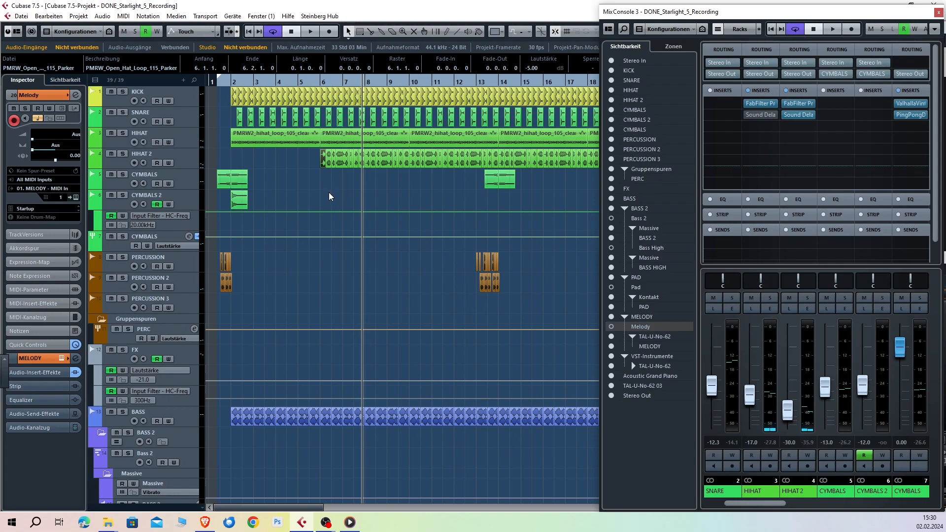
Step: Examine the short notes of an Acoustic Grand Piano part starting at bar 31 in the Key Editor, and close the editor
{"action": "scroll", "coordinate": [357, 276], "scroll_direction": "down", "scroll_amount": 4}
{"action": "scroll", "coordinate": [359, 276], "scroll_direction": "down", "scroll_amount": 2}
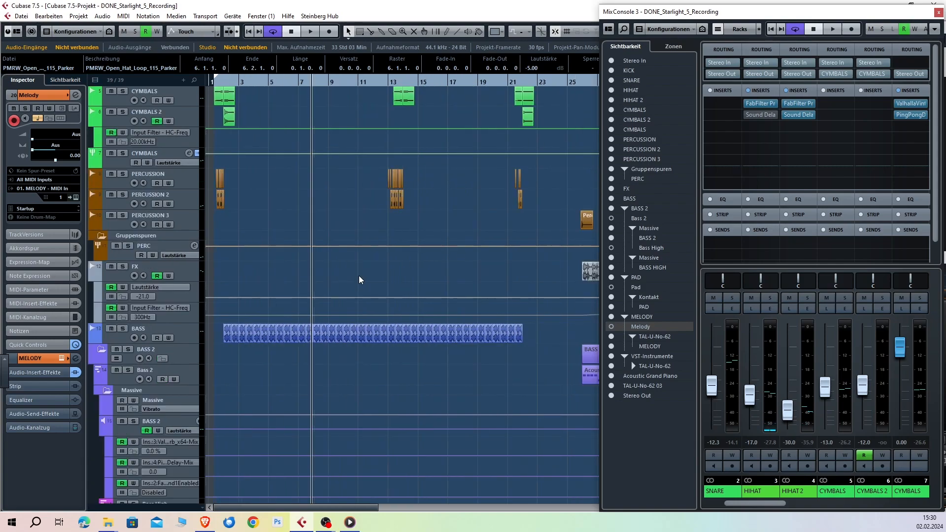
{"action": "scroll", "coordinate": [358, 277], "scroll_direction": "right", "scroll_amount": 5}
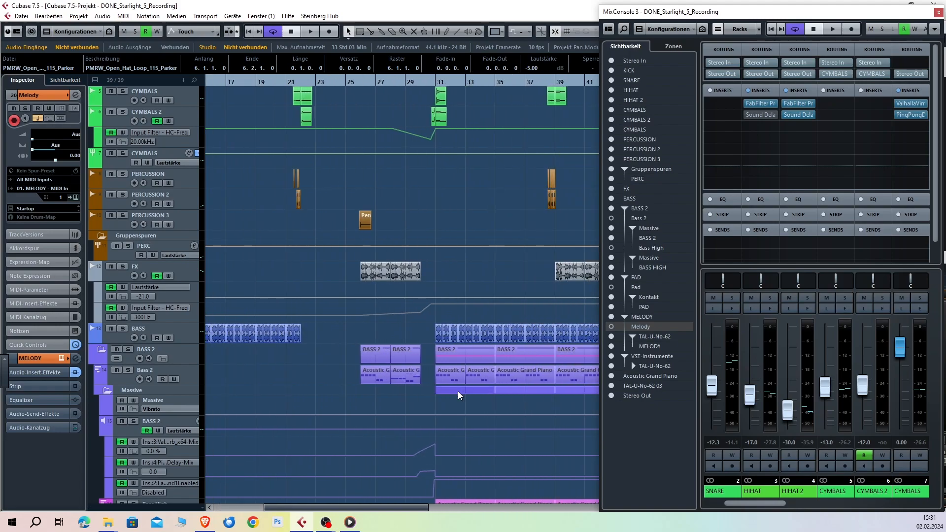
{"action": "scroll", "coordinate": [457, 391], "scroll_direction": "down", "scroll_amount": 6}
{"action": "scroll", "coordinate": [457, 390], "scroll_direction": "up", "scroll_amount": 2}
{"action": "double_click", "coordinate": [448, 366]}
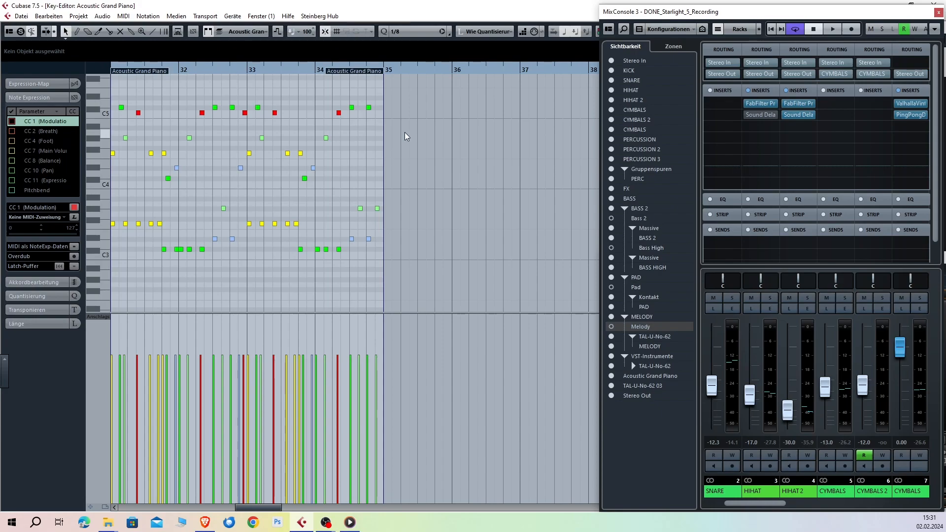
{"action": "left_click", "coordinate": [933, 3]}
{"action": "left_click_drag", "start_coordinate": [698, 14], "coordinate": [699, 11]}
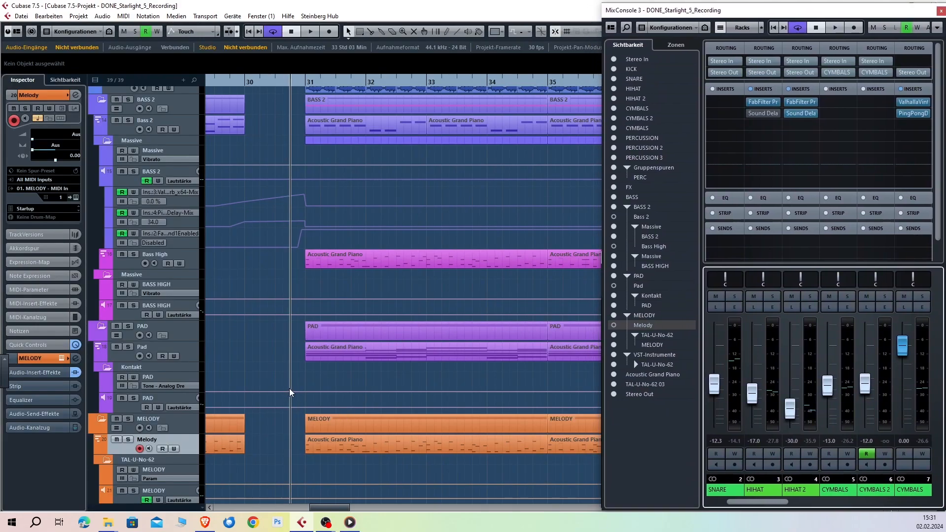
Step: Open the Pad track's Acoustic Grand Piano part at bar 31 in the Key Editor and examine its held chords
{"action": "double_click", "coordinate": [340, 352]}
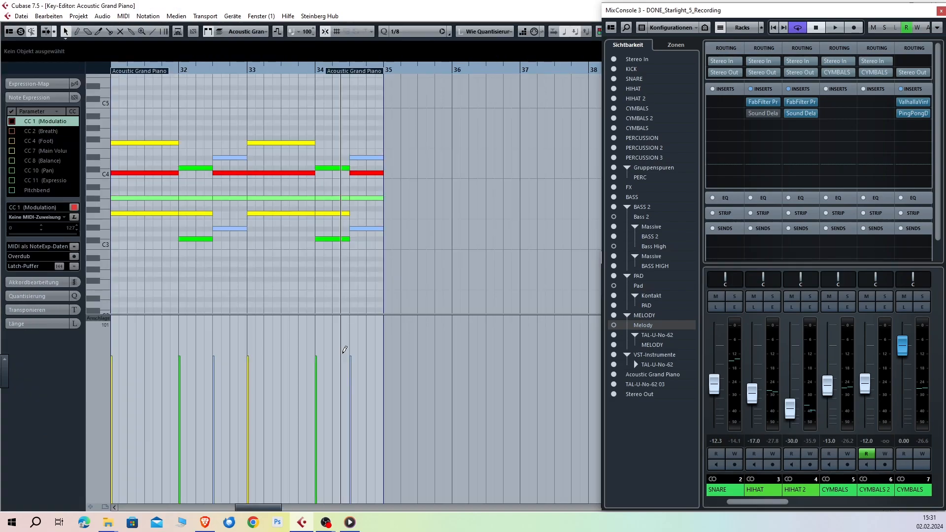
{"action": "scroll", "coordinate": [358, 230], "scroll_direction": "left", "scroll_amount": 4}
{"action": "scroll", "coordinate": [359, 230], "scroll_direction": "right", "scroll_amount": 3}
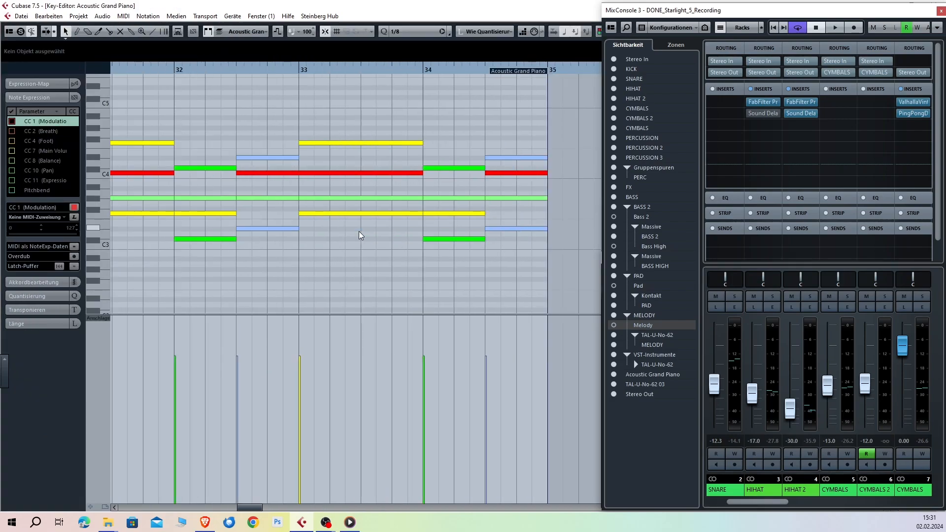
{"action": "scroll", "coordinate": [359, 230], "scroll_direction": "down", "scroll_amount": 2}
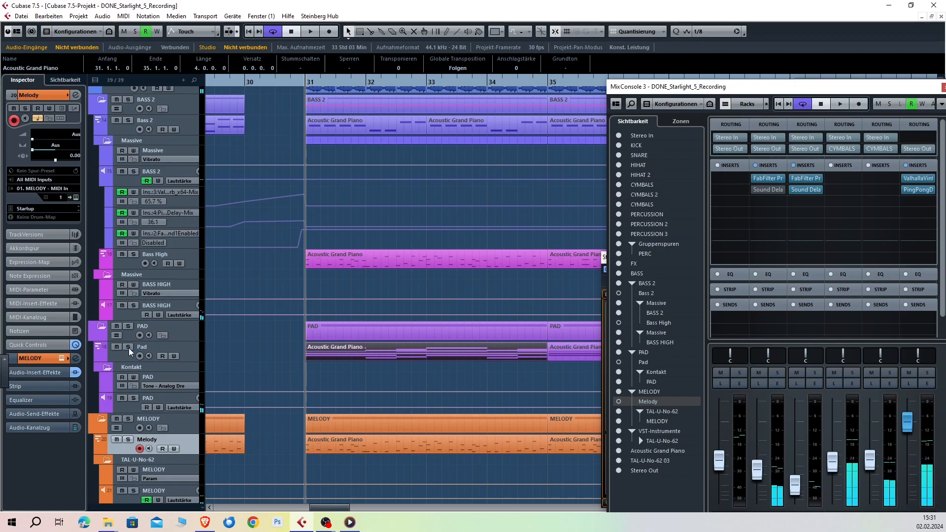
Step: Play the Pad track soloed from bar 31 to about bar 33, and release the solo
{"action": "left_click", "coordinate": [128, 347]}
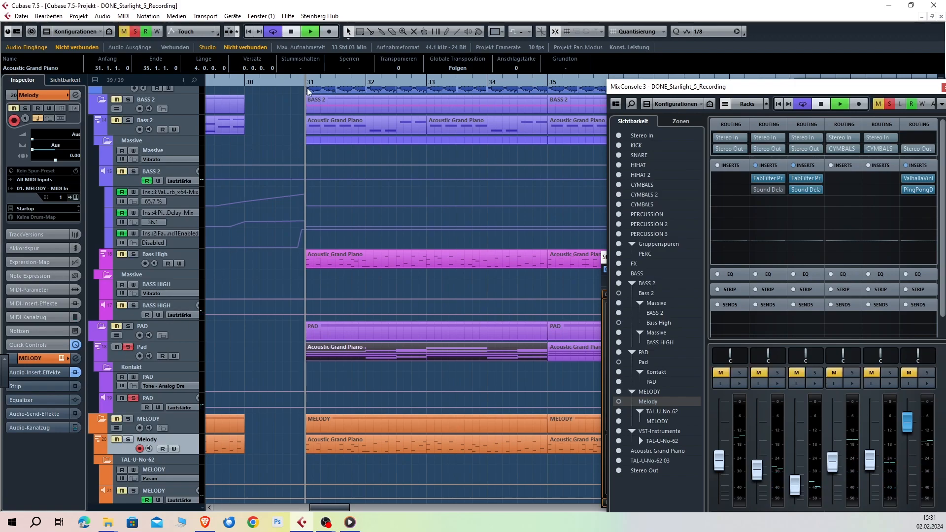
{"action": "key", "text": "space"}
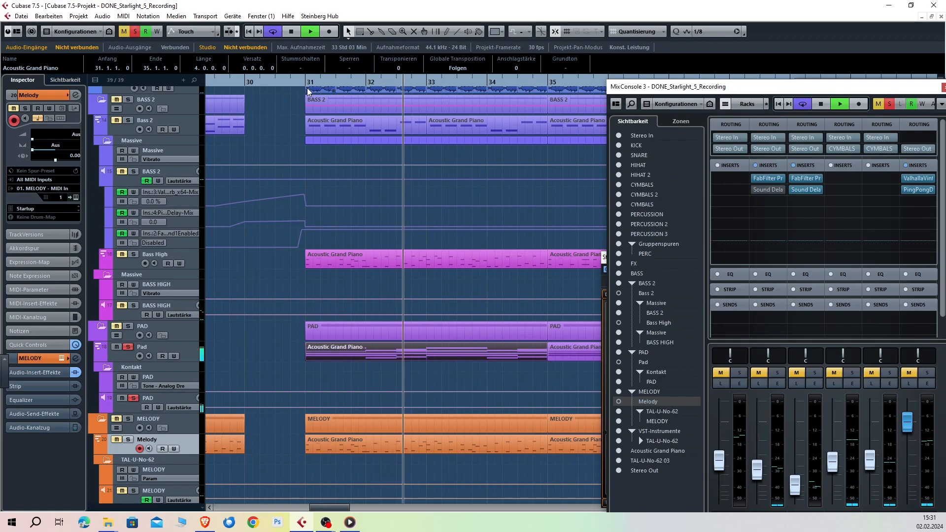
{"action": "key", "text": "space"}
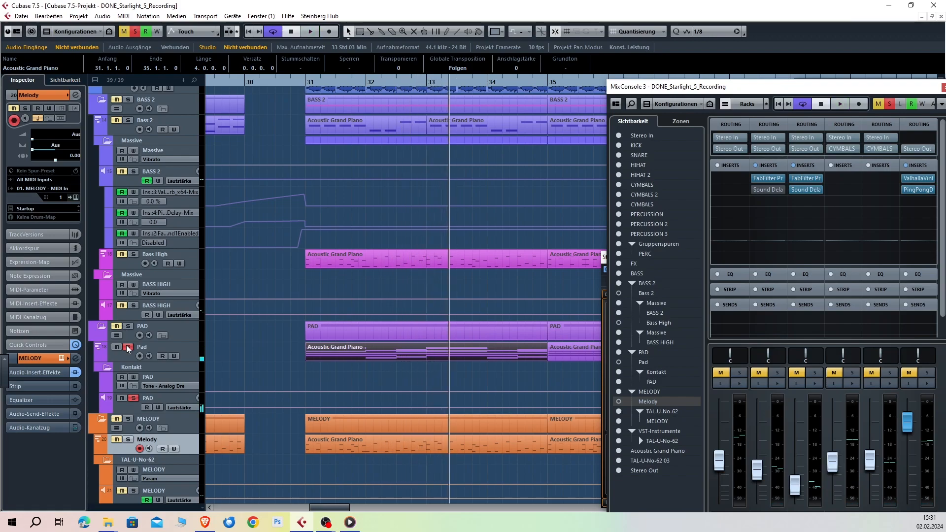
{"action": "left_click", "coordinate": [128, 347]}
Step: Move the mixer window back up and extend the end of the locator range to about bar 65
{"action": "scroll", "coordinate": [301, 330], "scroll_direction": "down", "scroll_amount": 5}
{"action": "scroll", "coordinate": [301, 329], "scroll_direction": "right", "scroll_amount": 3}
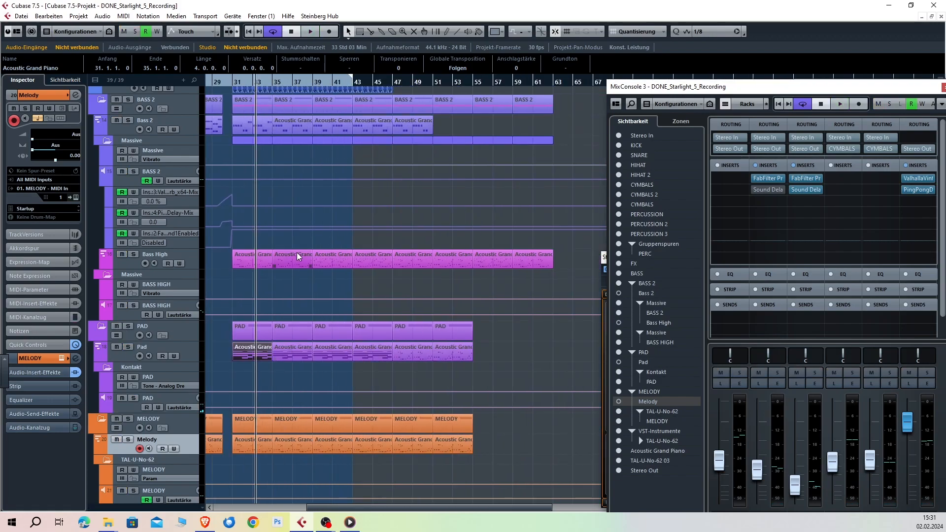
{"action": "left_click_drag", "start_coordinate": [765, 92], "coordinate": [760, 15]}
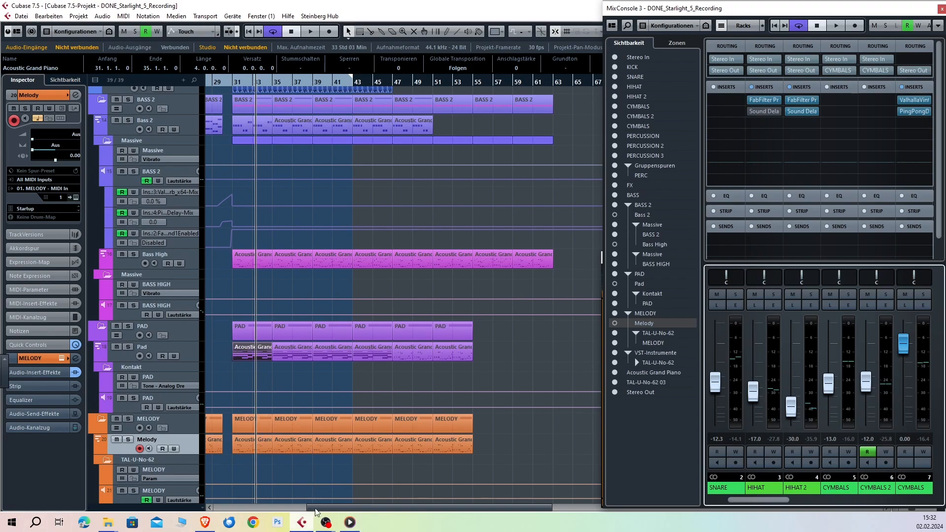
{"action": "scroll", "coordinate": [349, 244], "scroll_direction": "down", "scroll_amount": 3}
{"action": "scroll", "coordinate": [350, 243], "scroll_direction": "left", "scroll_amount": 3}
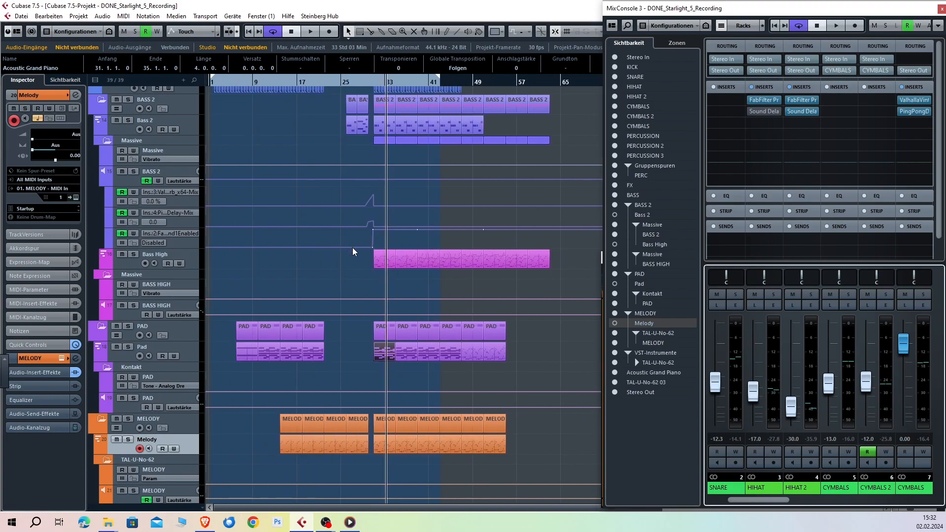
{"action": "scroll", "coordinate": [352, 246], "scroll_direction": "up", "scroll_amount": 6}
{"action": "left_click_drag", "start_coordinate": [438, 78], "coordinate": [560, 90]}
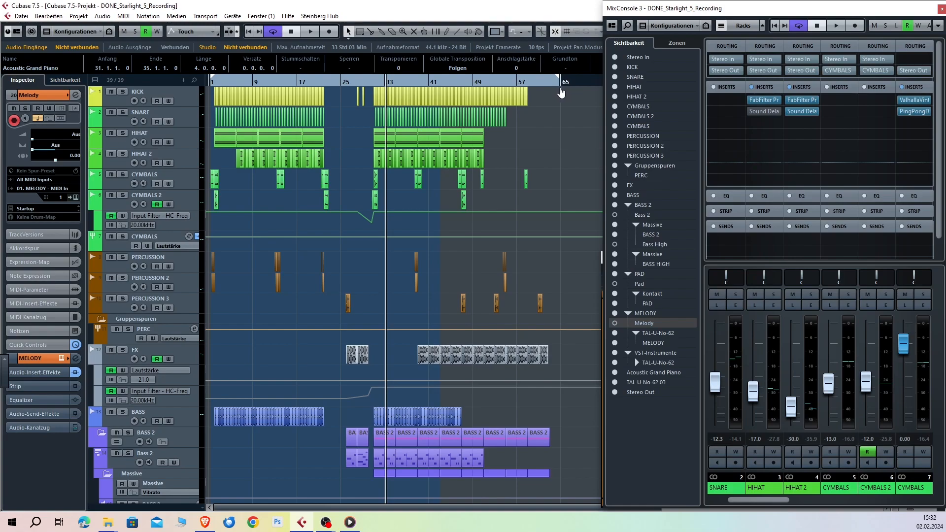
Step: Examine the first five Stereo Out inserts: FabFilter Pro-Q 3, Pro-MB, StereoEnhancer, Pro-C 2 and Pro-L 2
{"action": "scroll", "coordinate": [533, 261], "scroll_direction": "up", "scroll_amount": 2}
{"action": "scroll", "coordinate": [526, 276], "scroll_direction": "down", "scroll_amount": 5}
{"action": "scroll", "coordinate": [487, 290], "scroll_direction": "down", "scroll_amount": 2}
{"action": "scroll", "coordinate": [419, 318], "scroll_direction": "up", "scroll_amount": 6}
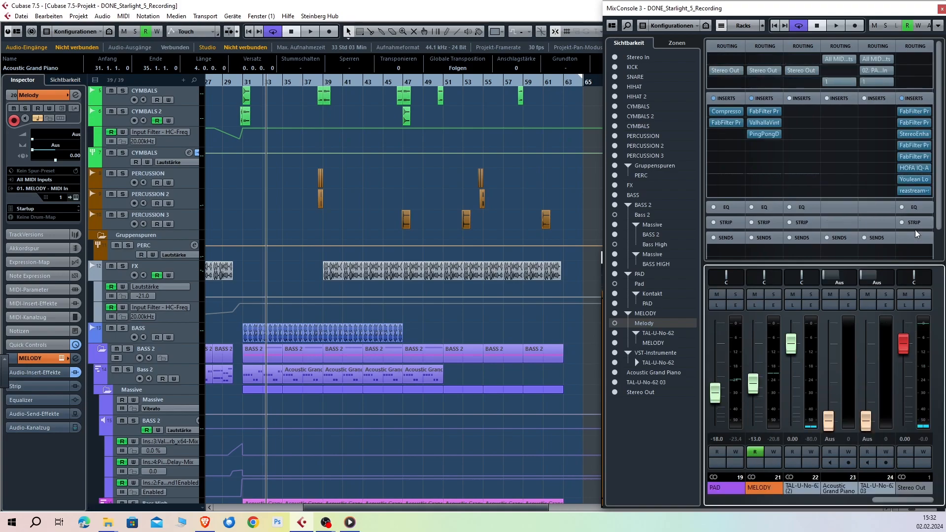
{"action": "left_click", "coordinate": [915, 114]}
{"action": "left_click", "coordinate": [916, 123]}
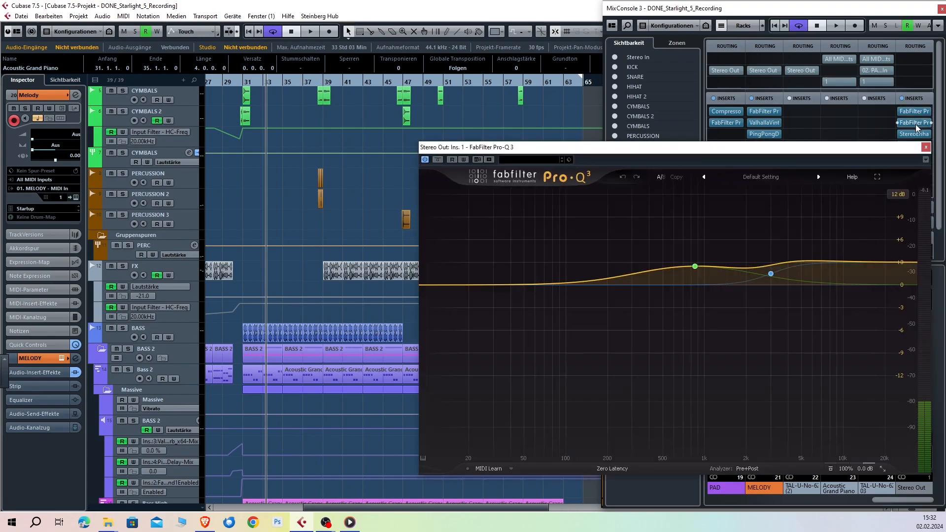
{"action": "left_click", "coordinate": [913, 137]}
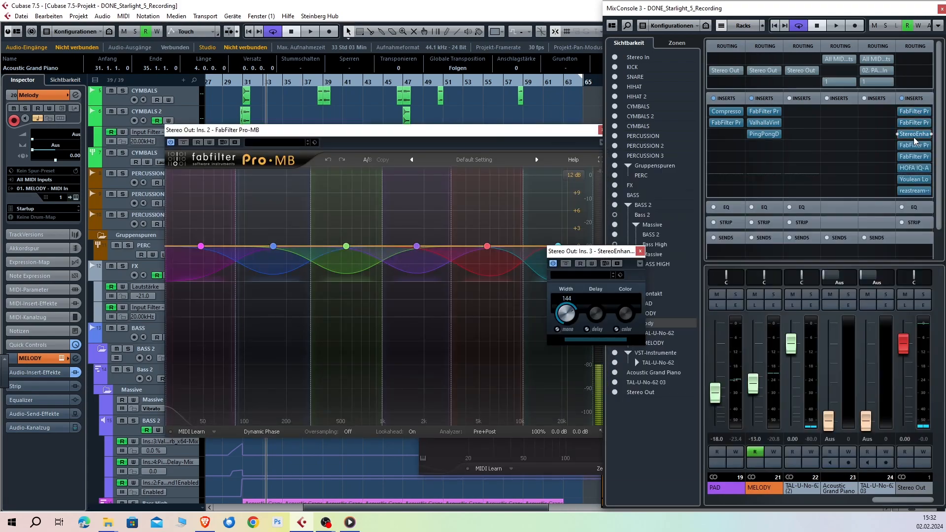
{"action": "left_click", "coordinate": [915, 145]}
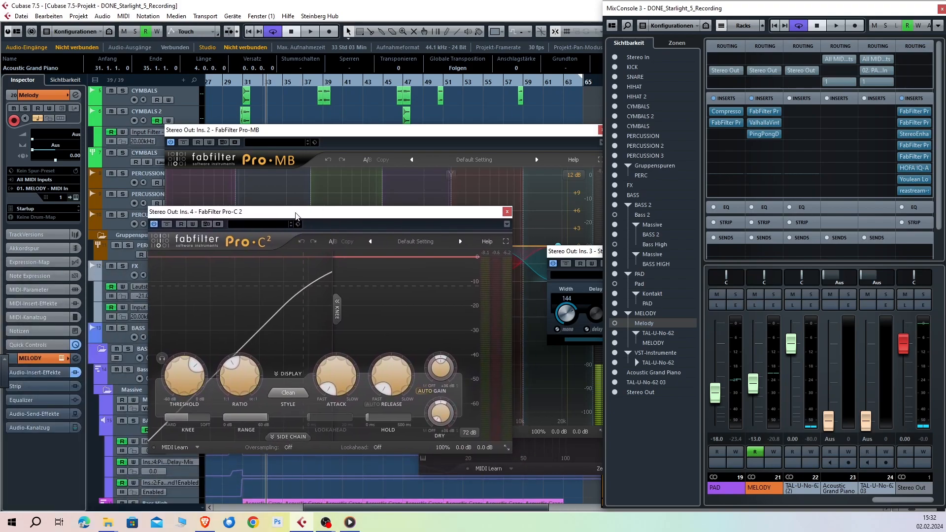
{"action": "left_click", "coordinate": [921, 158]}
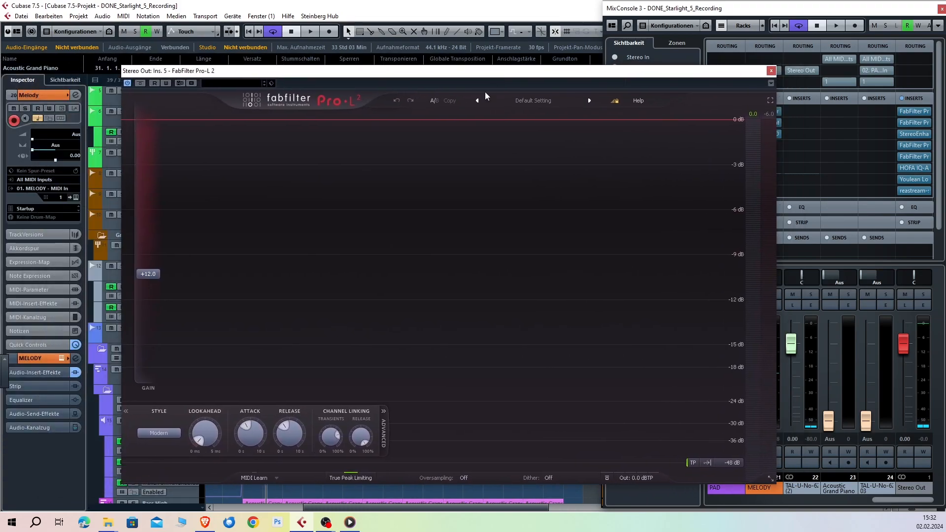
Step: Close the open plug-in windows of the Stereo Out inserts
{"action": "left_click", "coordinate": [771, 70]}
{"action": "left_click", "coordinate": [506, 210]}
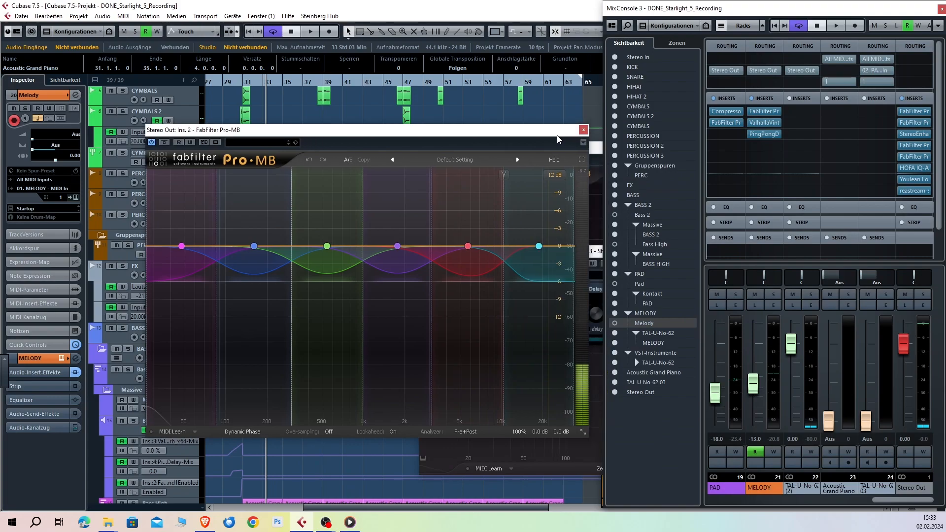
{"action": "left_click", "coordinate": [593, 130]}
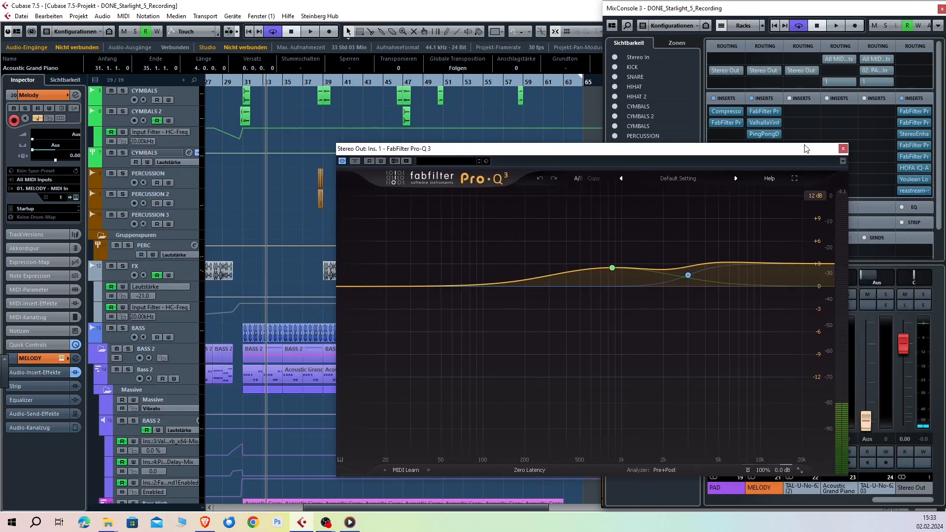
{"action": "left_click", "coordinate": [843, 148]}
Step: Move the mixer aside and examine the integrated loudness in the Stereo Out's Youlean Loudness Meter 2
{"action": "left_click_drag", "start_coordinate": [902, 8], "coordinate": [798, 3]}
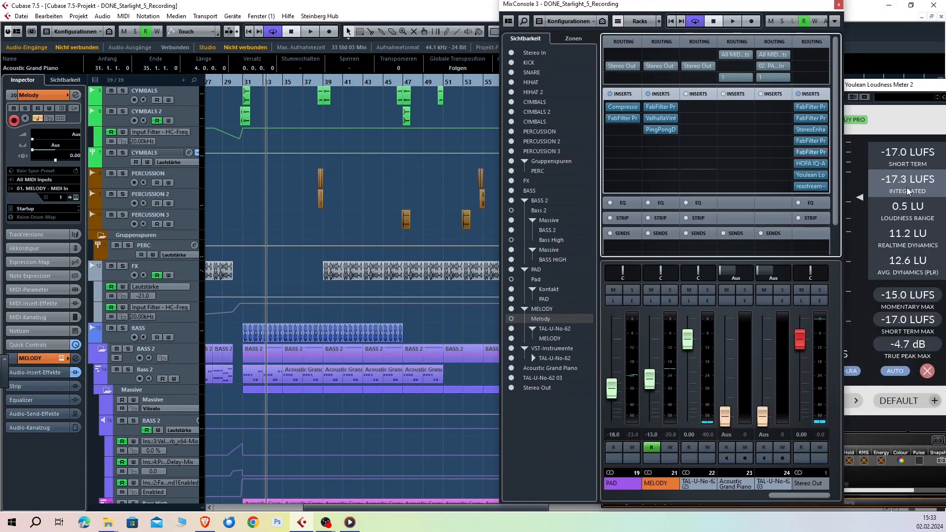
{"action": "left_click", "coordinate": [939, 170]}
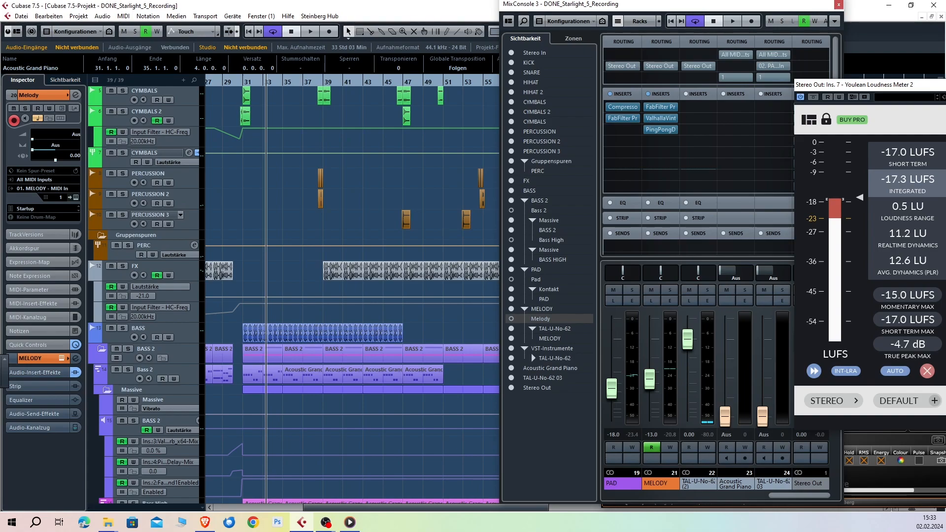
{"action": "key", "text": "alt+Tab"}
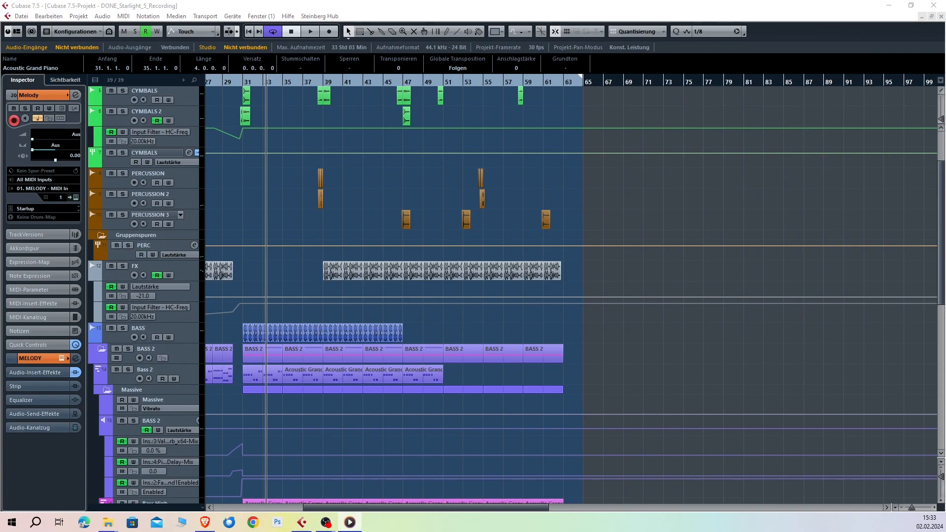
{"action": "left_click", "coordinate": [616, 220]}
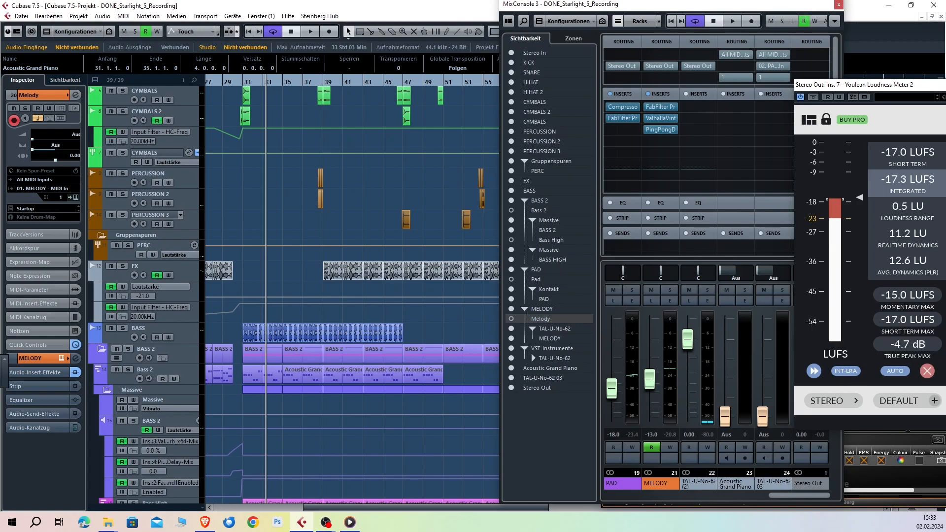
{"action": "key", "text": "alt+Tab"}
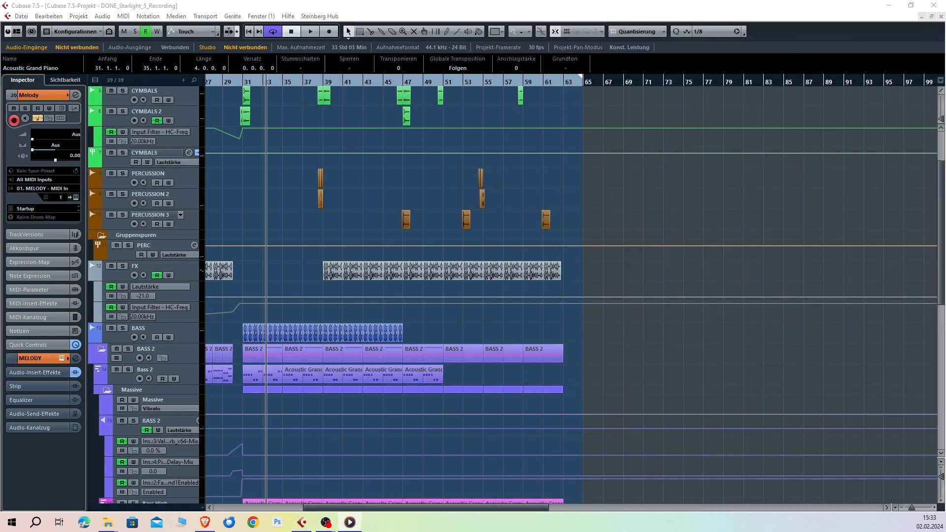
Step: Return to the start of the arrangement and move the playback position to about bar 29
{"action": "left_click_drag", "start_coordinate": [322, 507], "coordinate": [184, 509]}
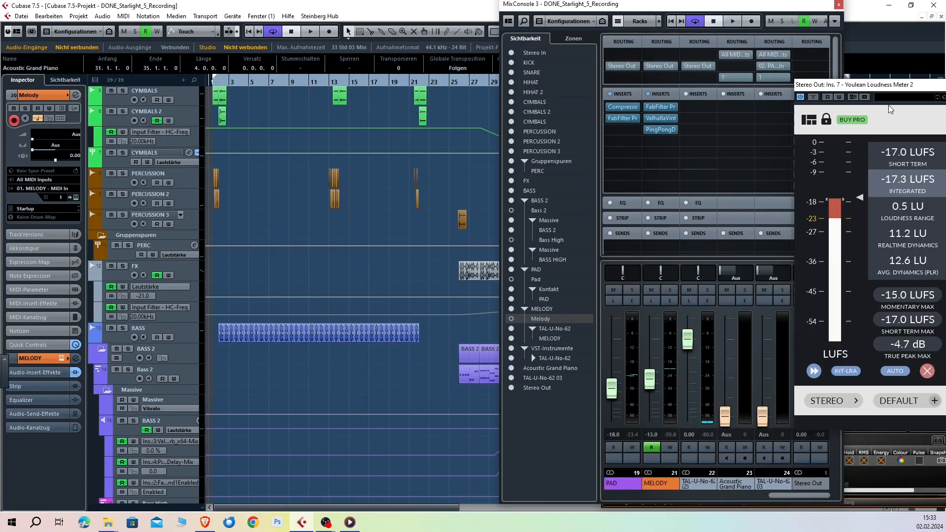
{"action": "left_click_drag", "start_coordinate": [402, 81], "coordinate": [489, 82]}
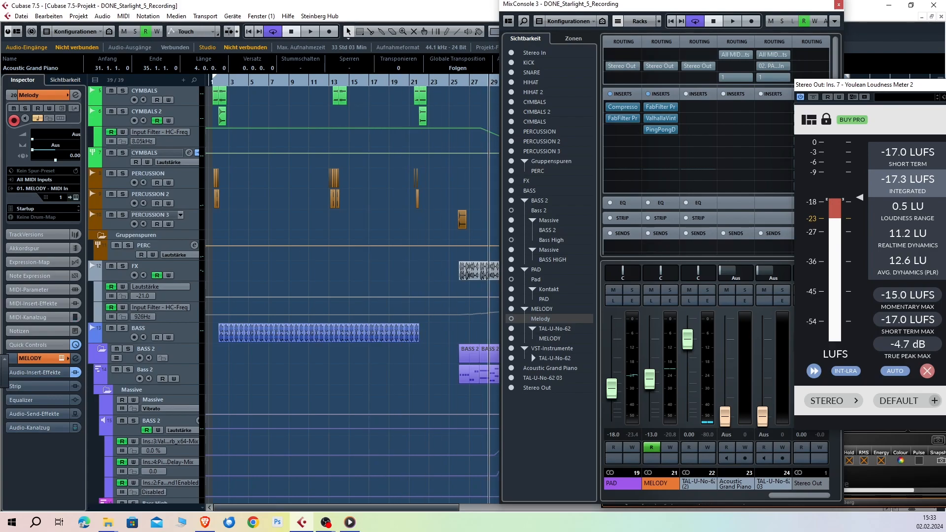